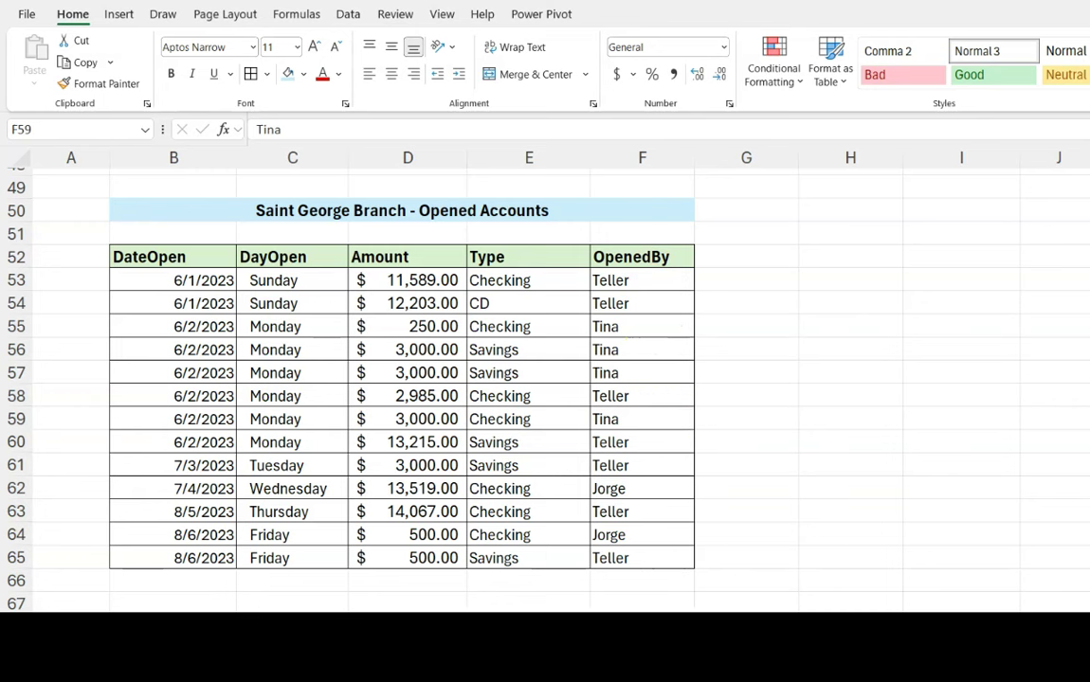
- Select the table's data rows B53:F65 below the header, after marking Tina's OpenedBy entries
left_click(654, 328)
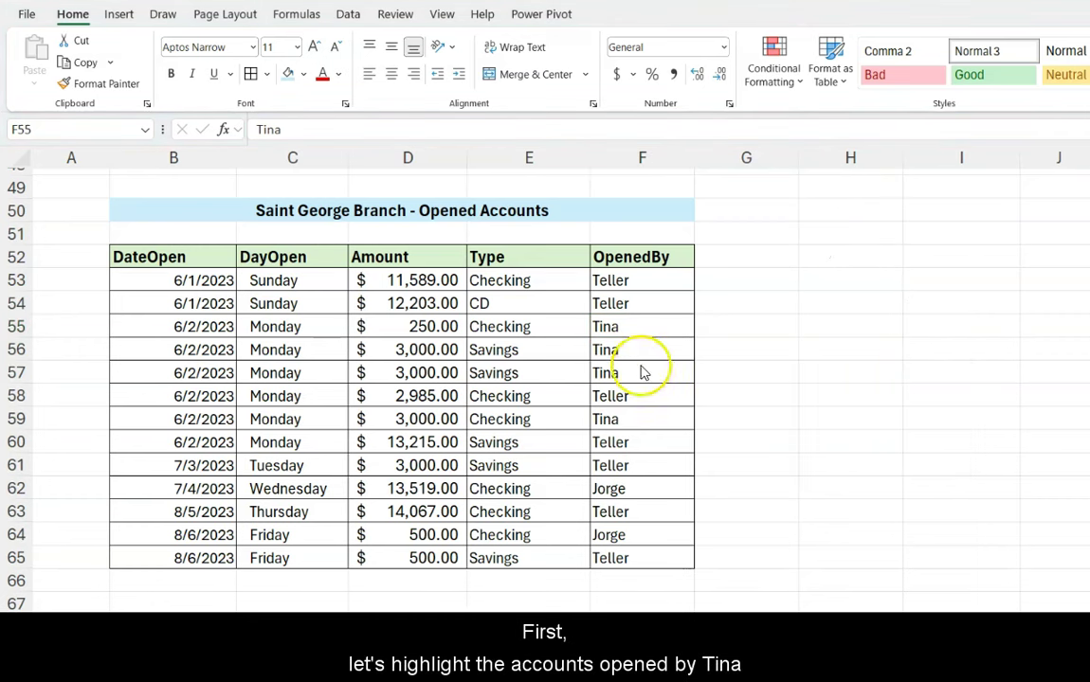
left_click_drag(633, 333, 632, 370)
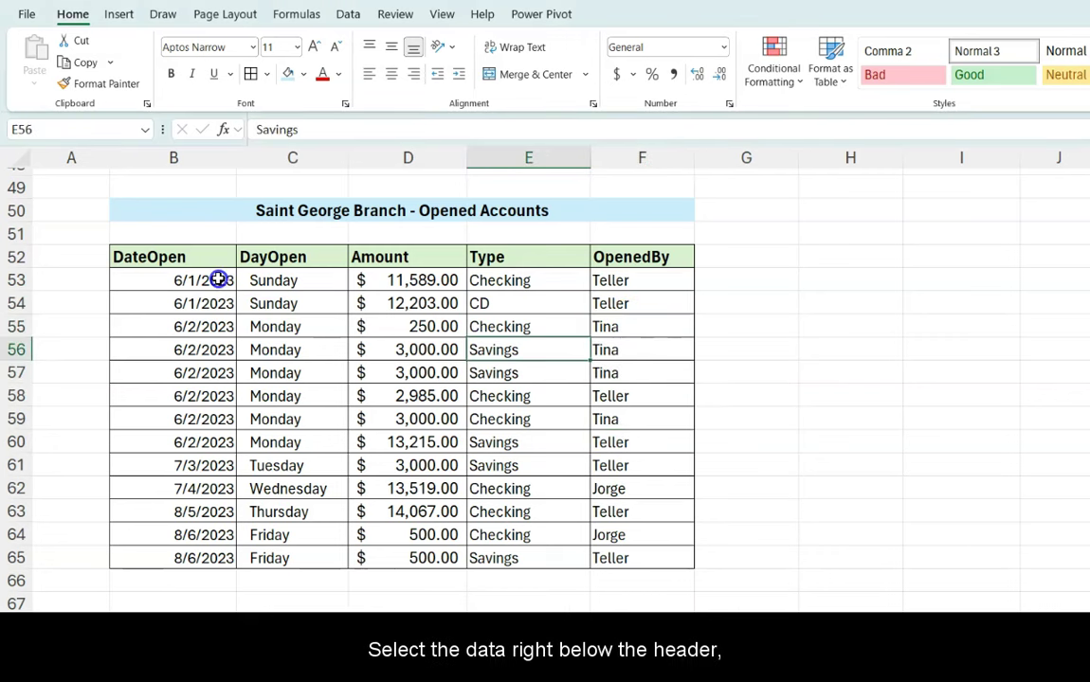
left_click_drag(217, 278, 608, 279)
key("ctrl+shift+Down")
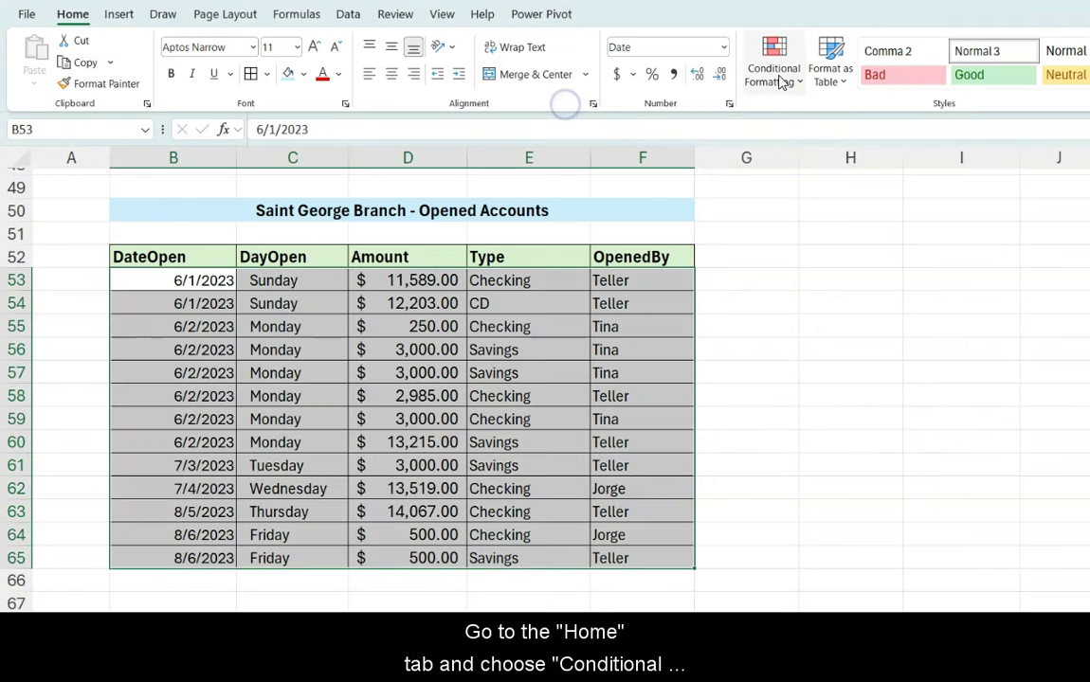
- Add a formula rule =$F53="Tina" with a yellow fill to highlight Tina's rows
left_click(779, 82)
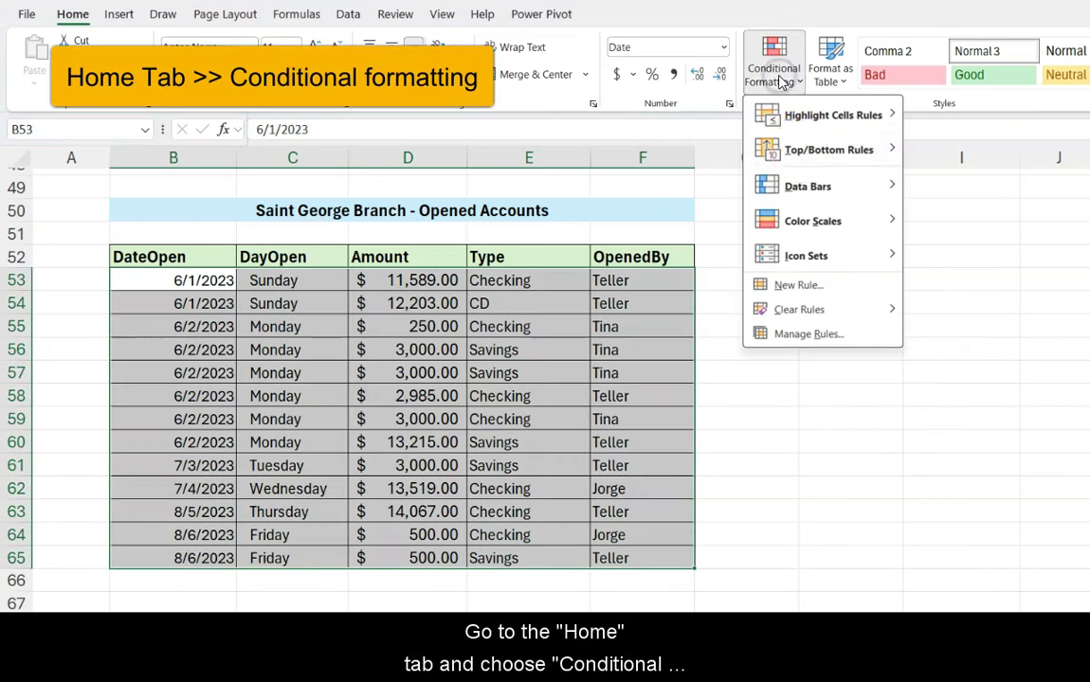
left_click(801, 286)
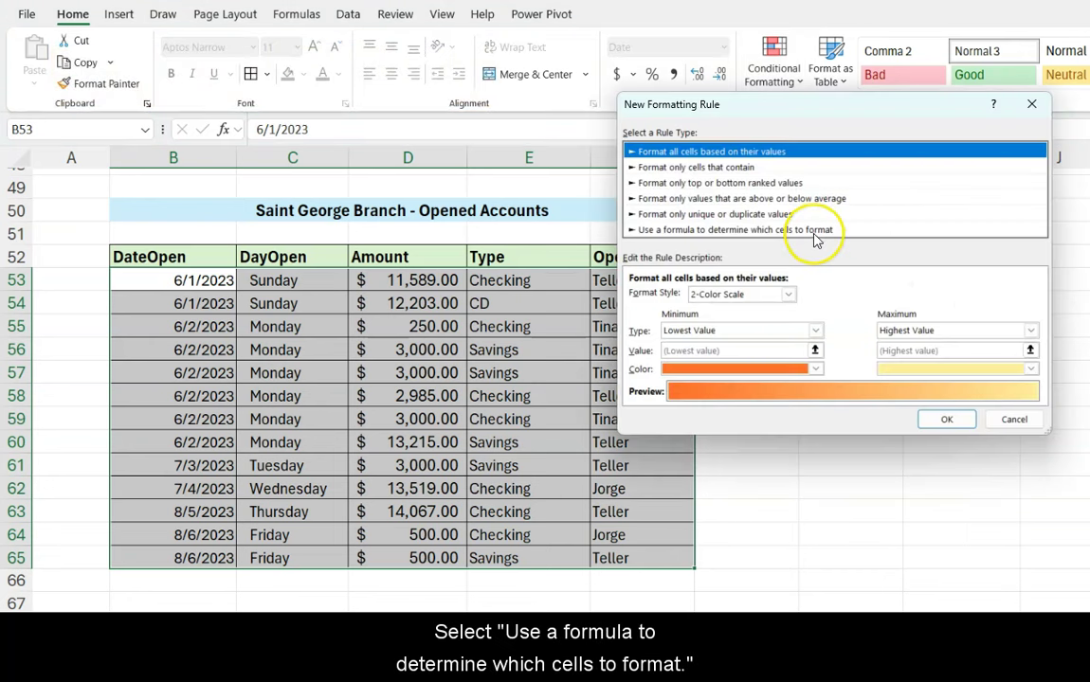
left_click(814, 233)
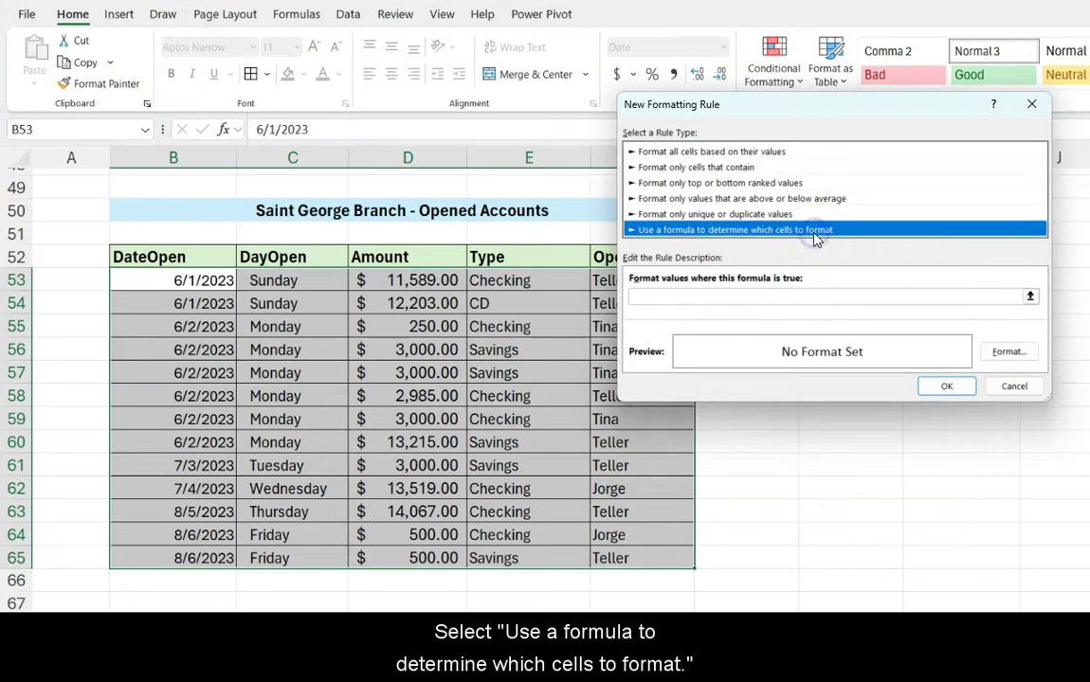
left_click(796, 298)
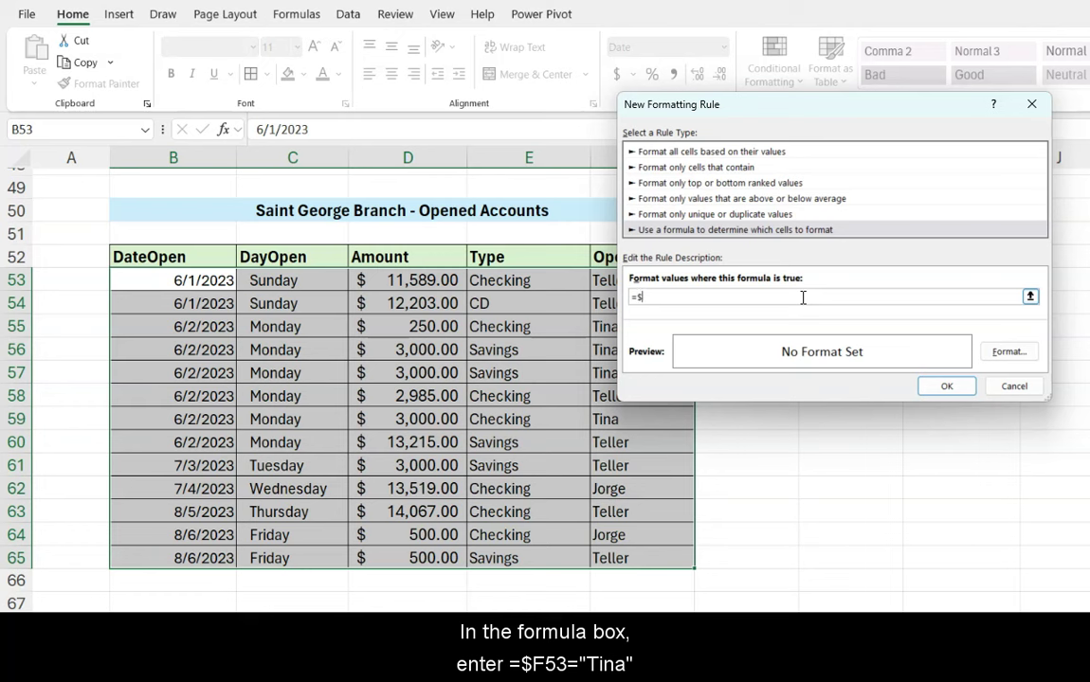
type("=$F53=")
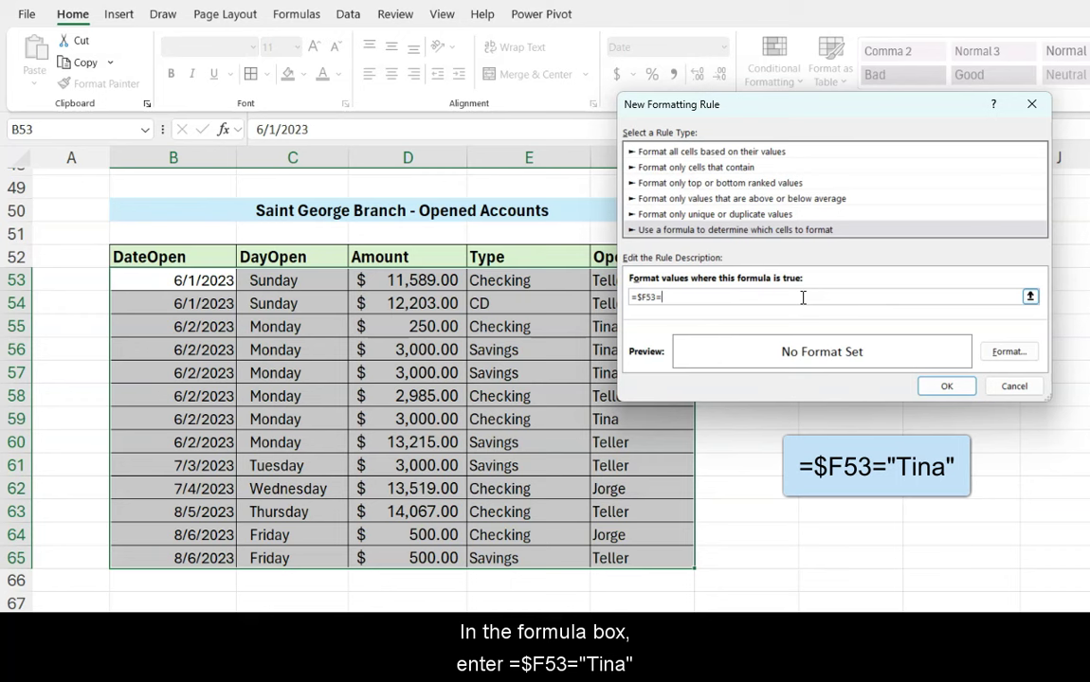
type("\"Tina\"")
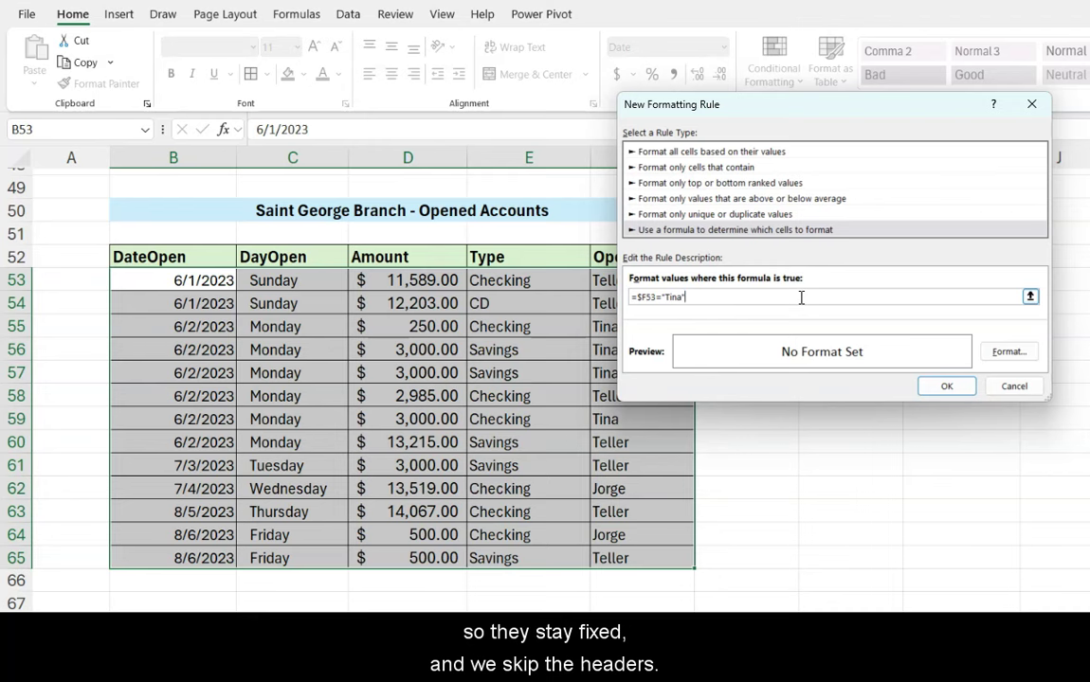
left_click(1010, 351)
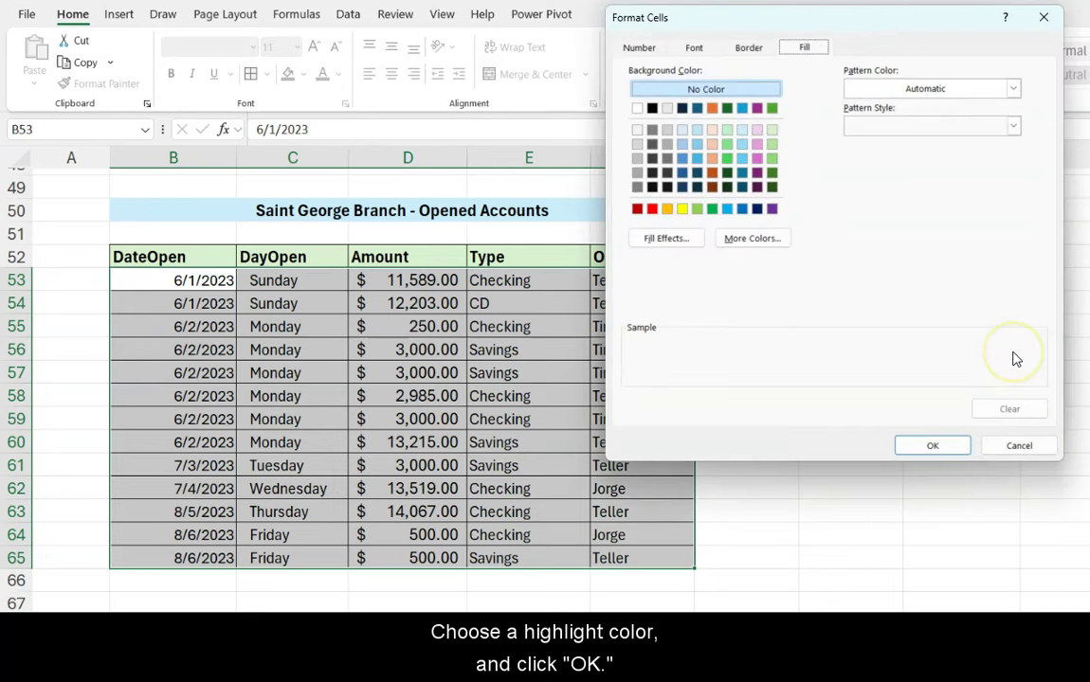
left_click(682, 209)
left_click(927, 445)
left_click(917, 441)
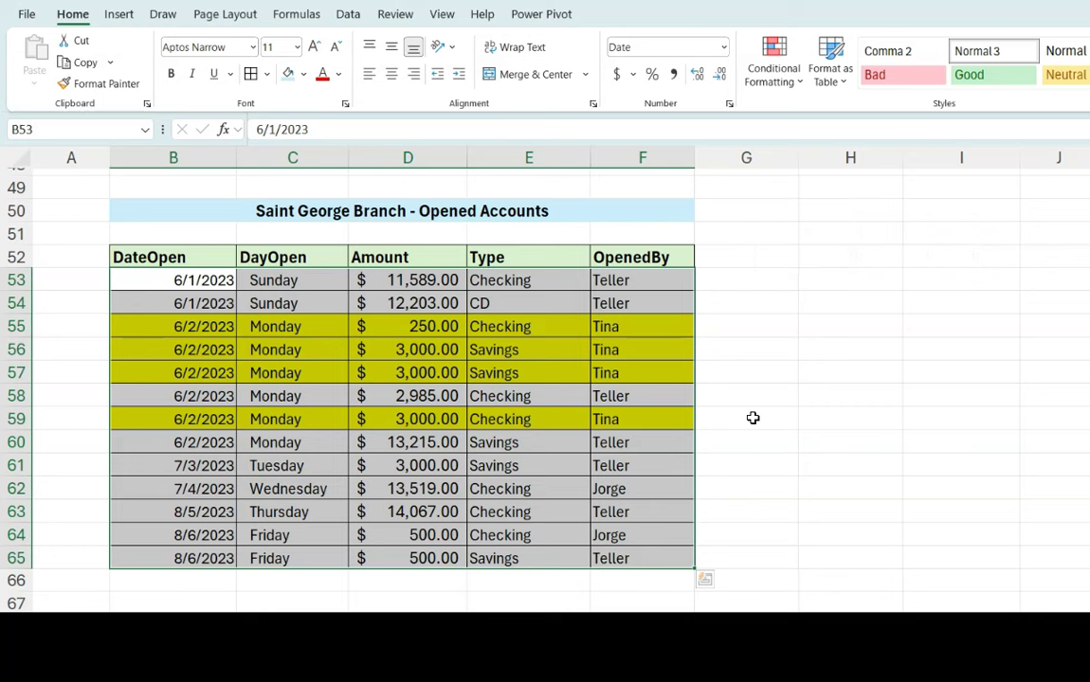
- Point out the 6/2/2023 dates and the Checking type entries in the table
left_click(800, 424)
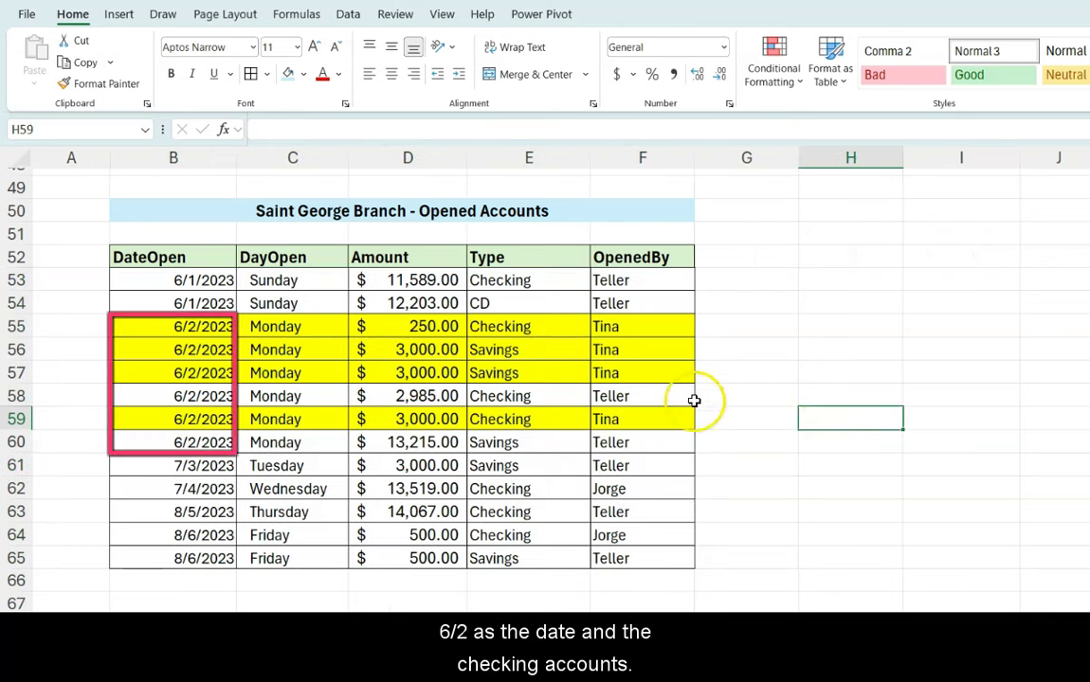
left_click(202, 325)
left_click(199, 349)
left_click(199, 371)
left_click(521, 321)
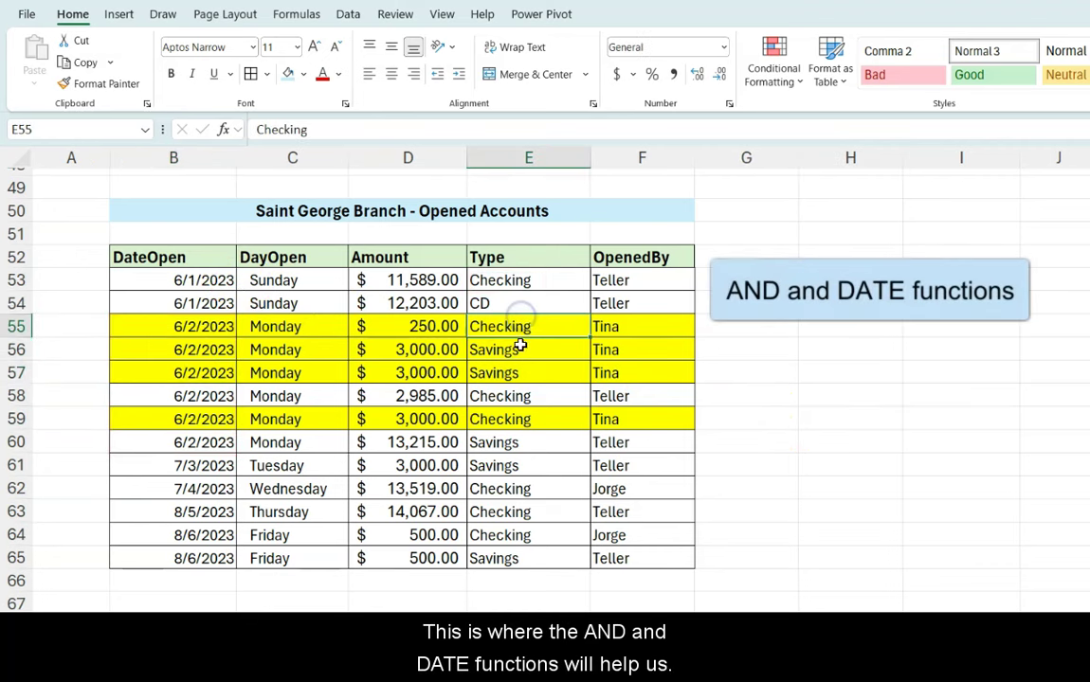
left_click_drag(521, 396, 526, 421)
- Select all data rows and start a new formula rule beginning =AND($B53=DATE(2023,6,2),$E53=
left_click(193, 281)
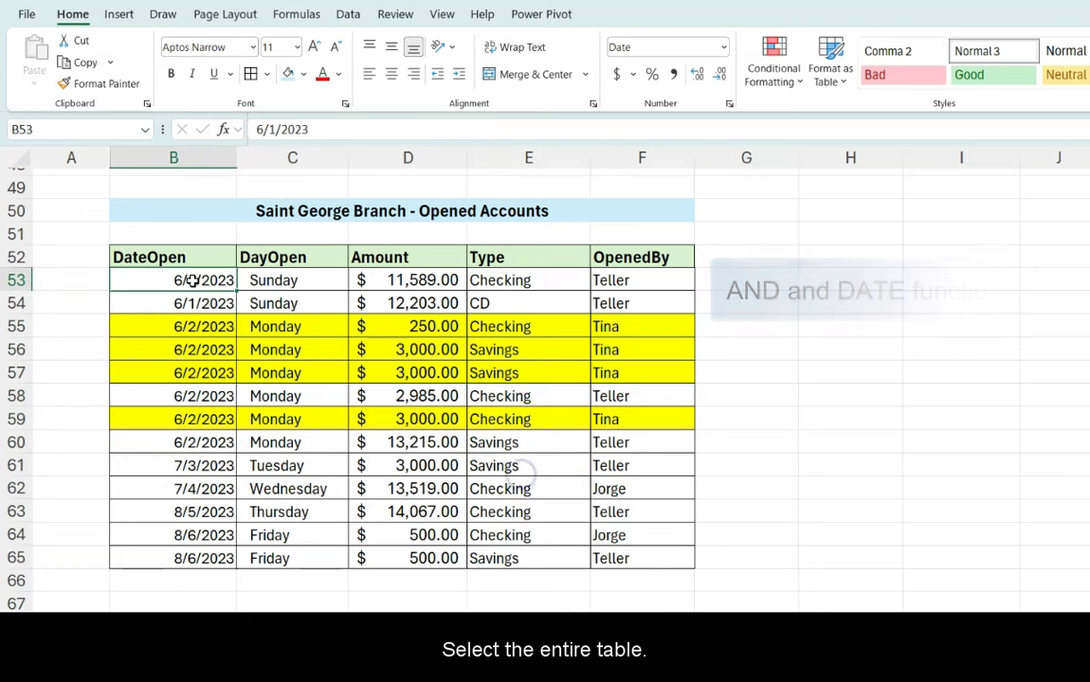
left_click_drag(193, 280, 620, 549)
left_click(778, 76)
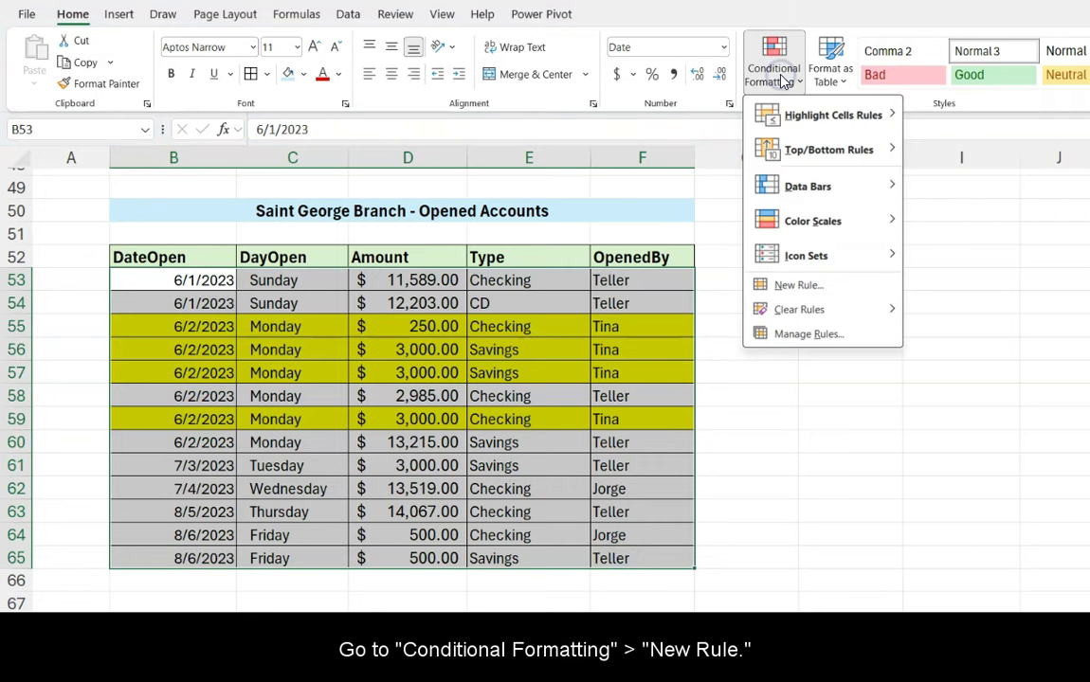
left_click(815, 286)
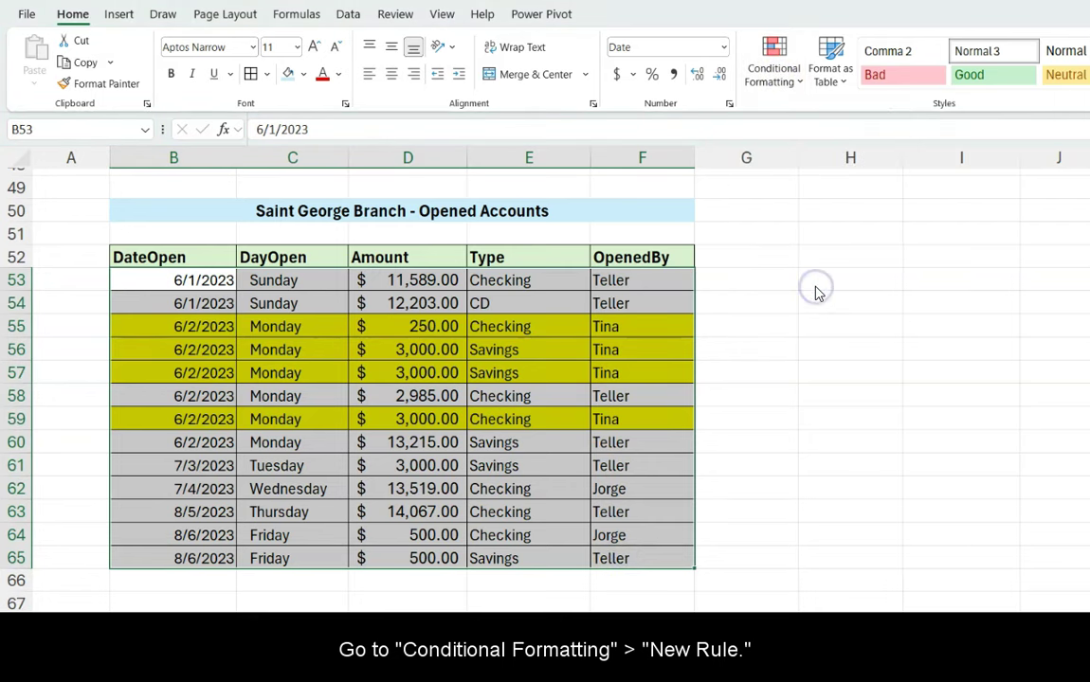
left_click(776, 281)
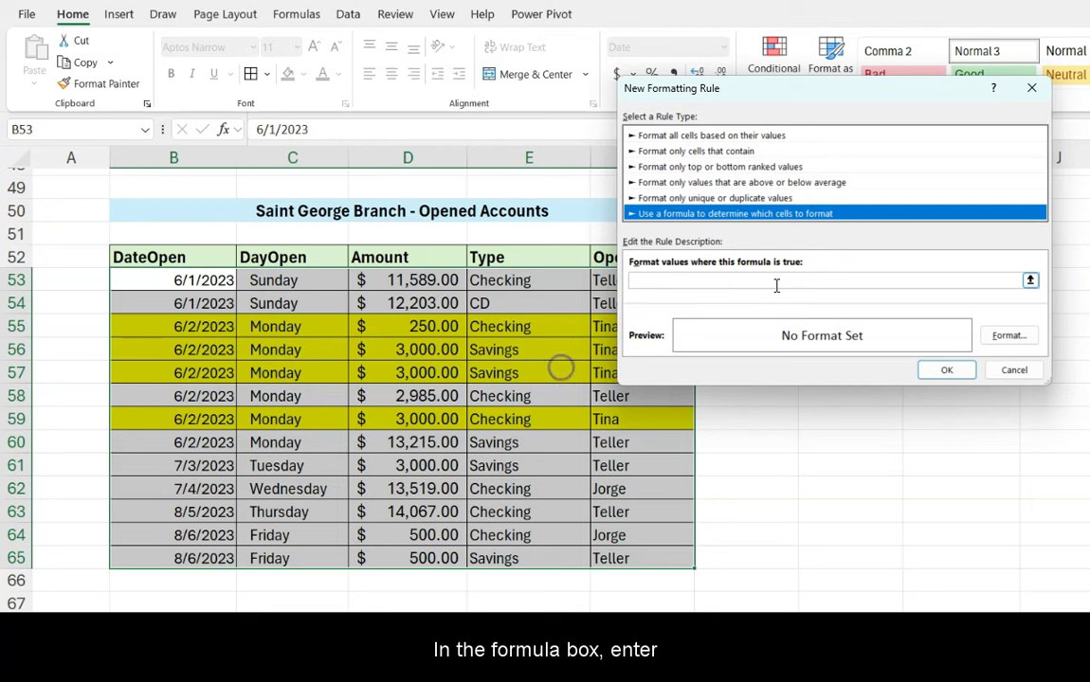
left_click(714, 280)
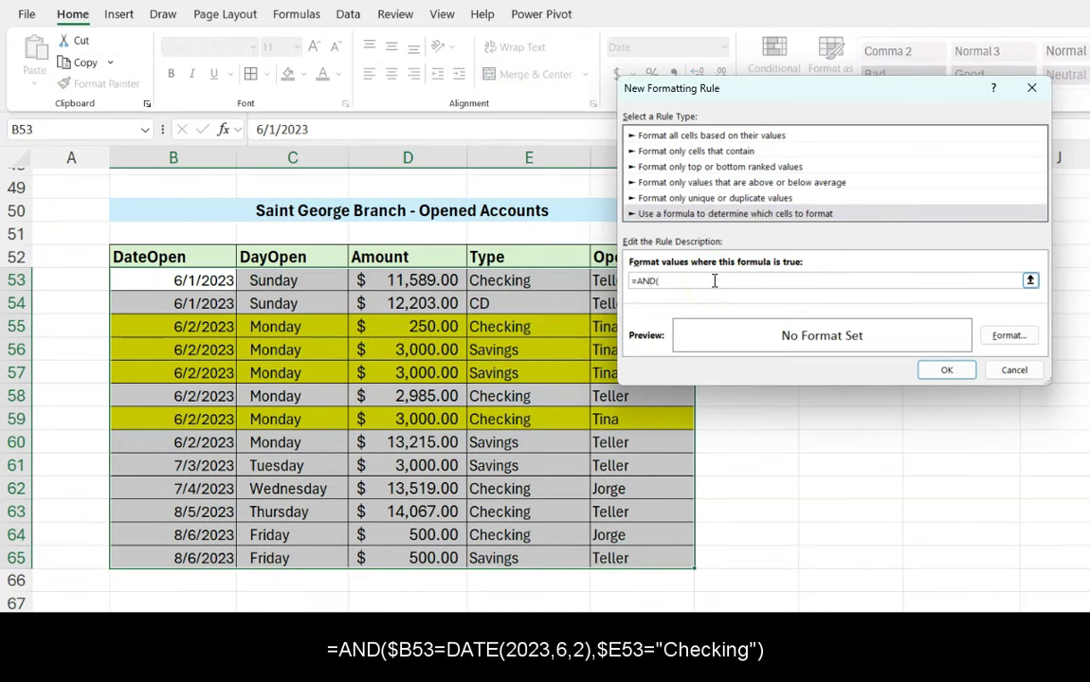
type("=AND($B5")
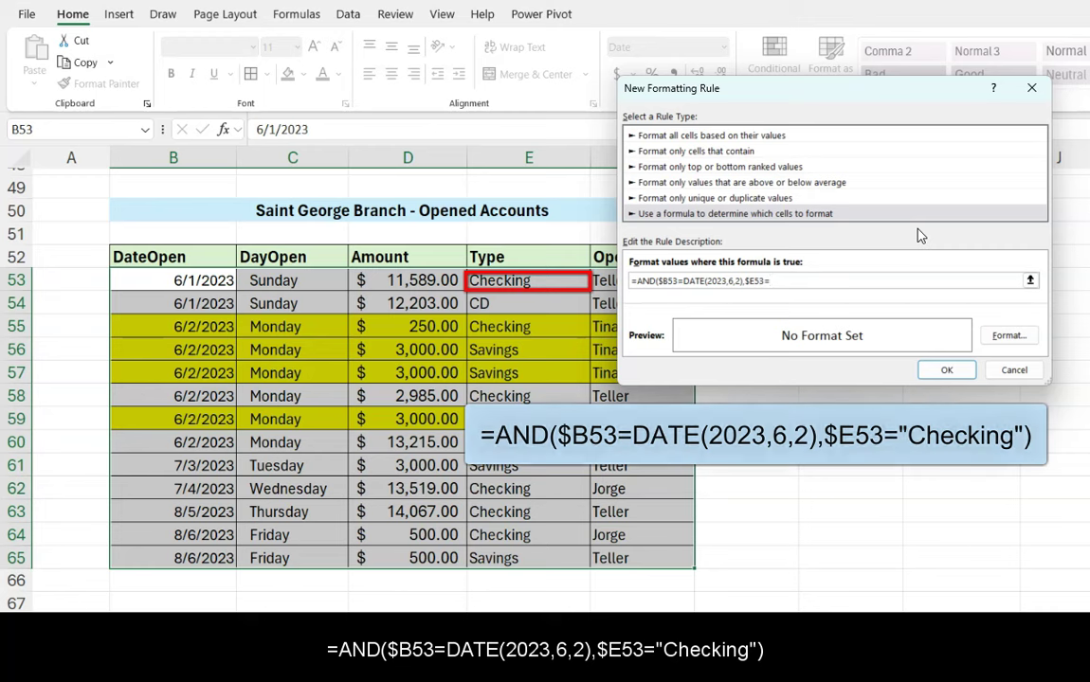
- Finish the formula with "Checking") and apply a blue fill to the 6/2/2023 Checking rows
type("\"Checking\")")
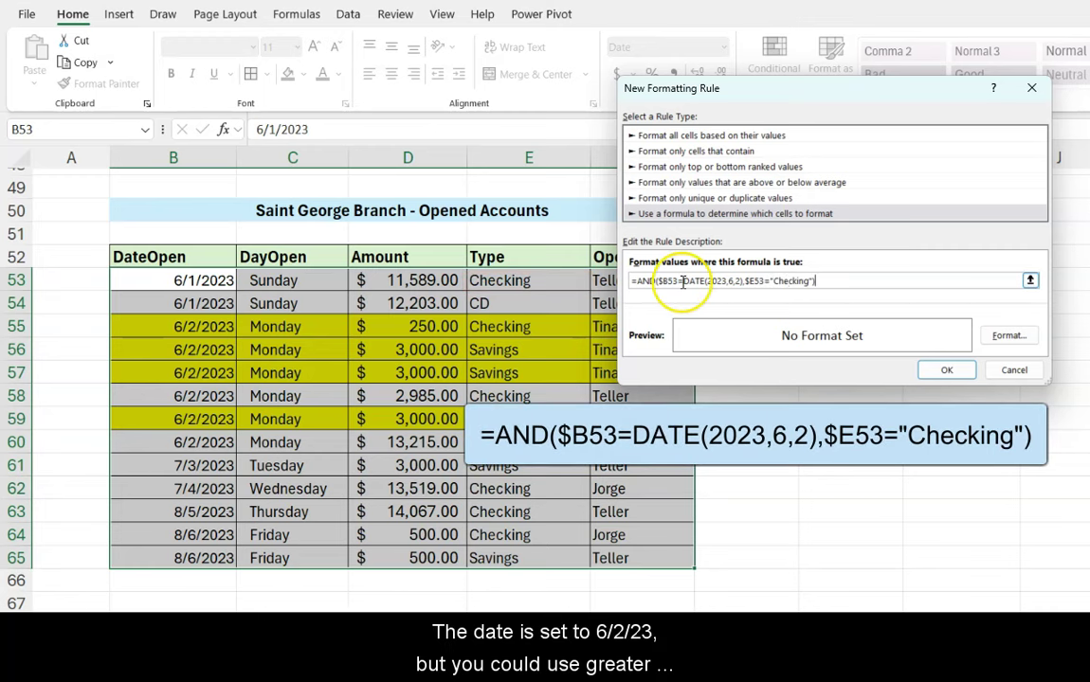
left_click(682, 280)
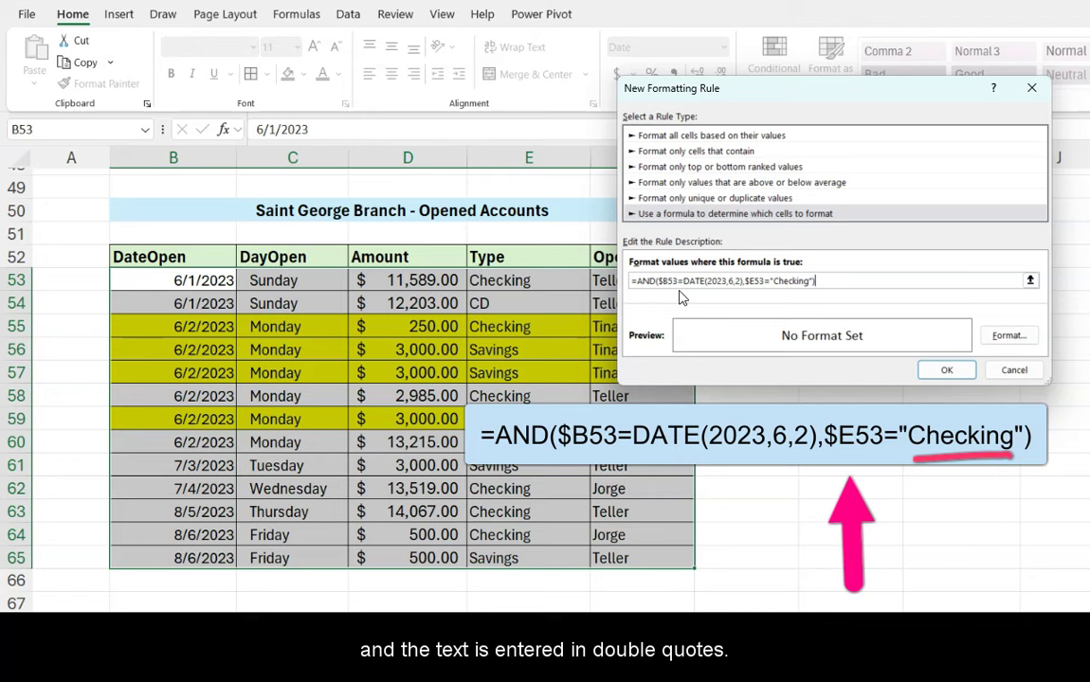
left_click(1005, 340)
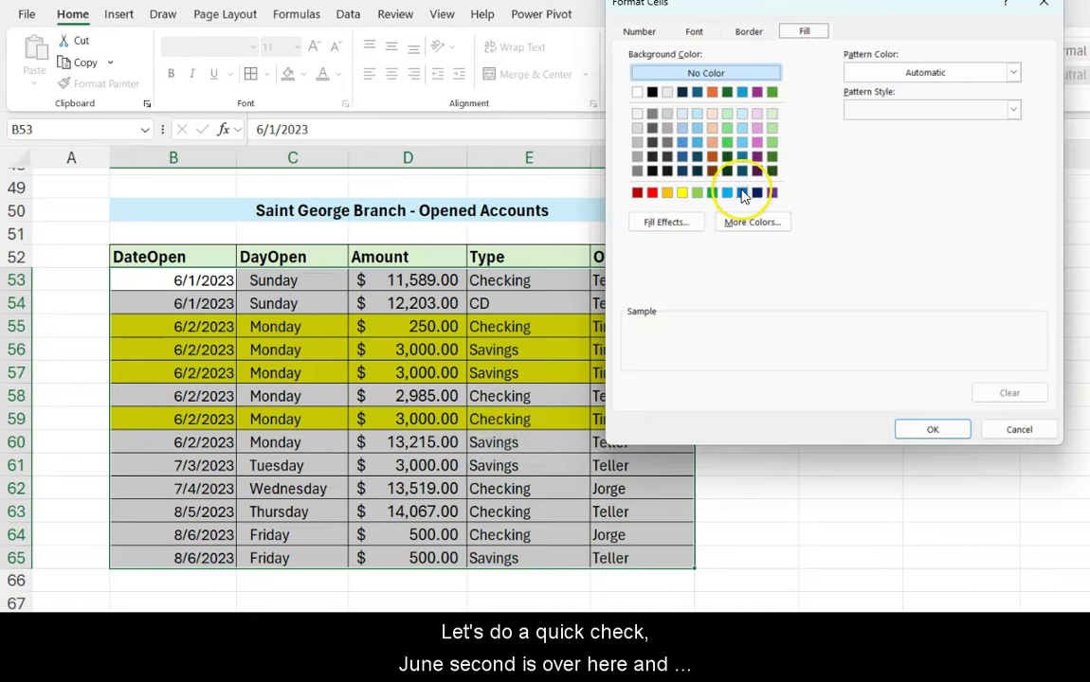
left_click(744, 193)
left_click(909, 428)
left_click(941, 375)
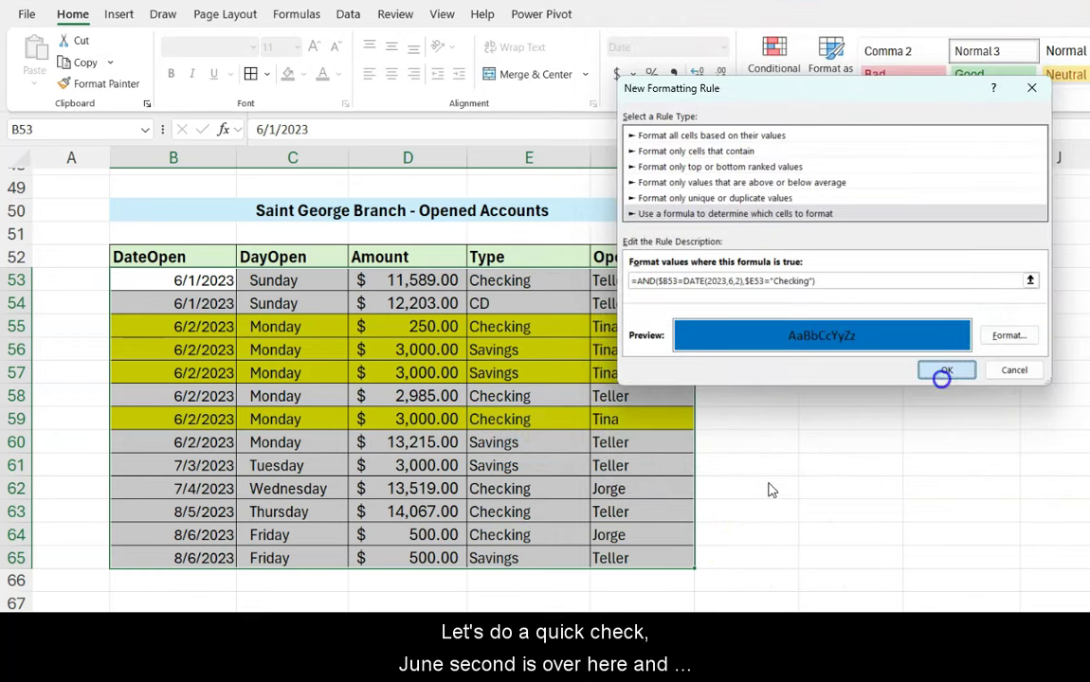
left_click(194, 402)
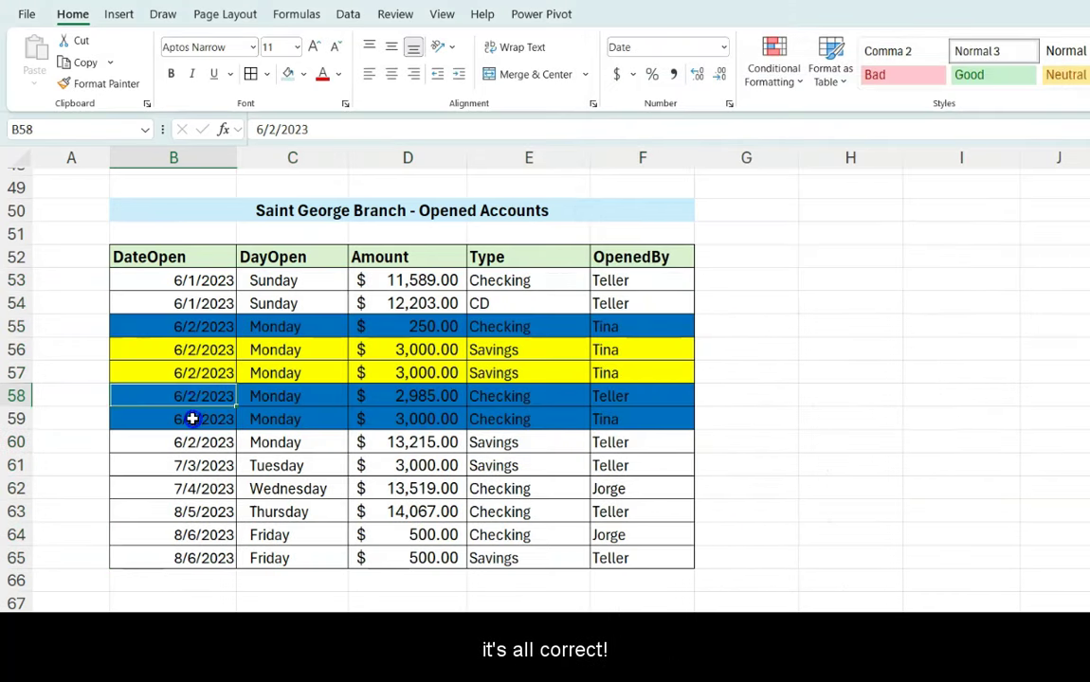
left_click(642, 280)
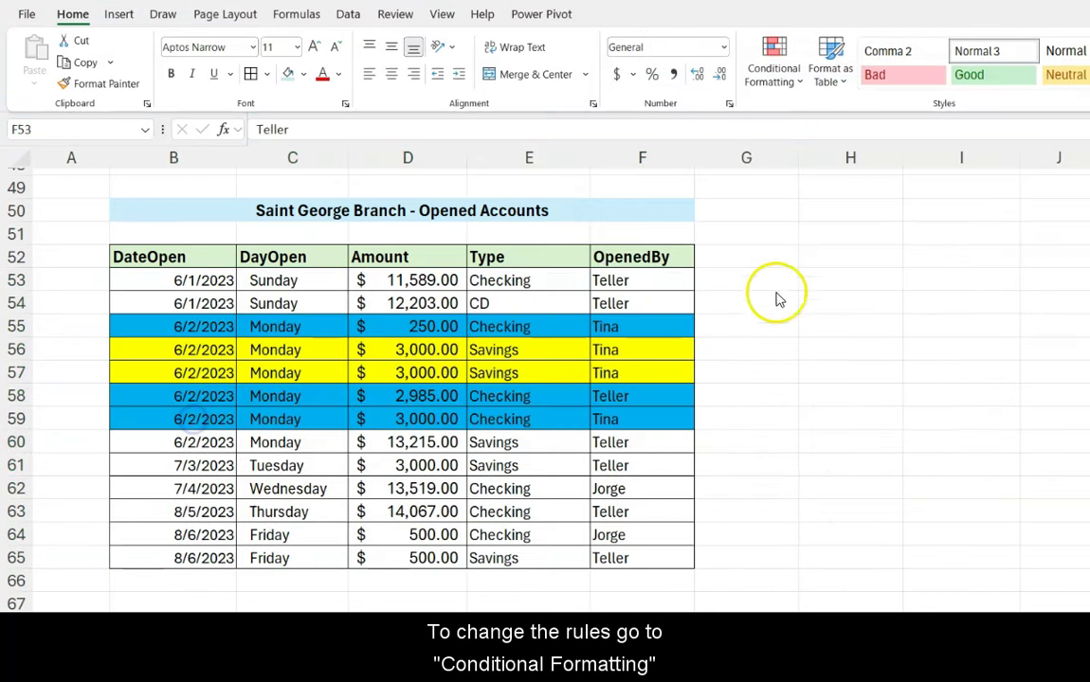
- Edit the blue rule to use $E53<>"Checking" so the 6/2/2023 Savings rows turn blue
left_click(642, 304)
left_click(775, 74)
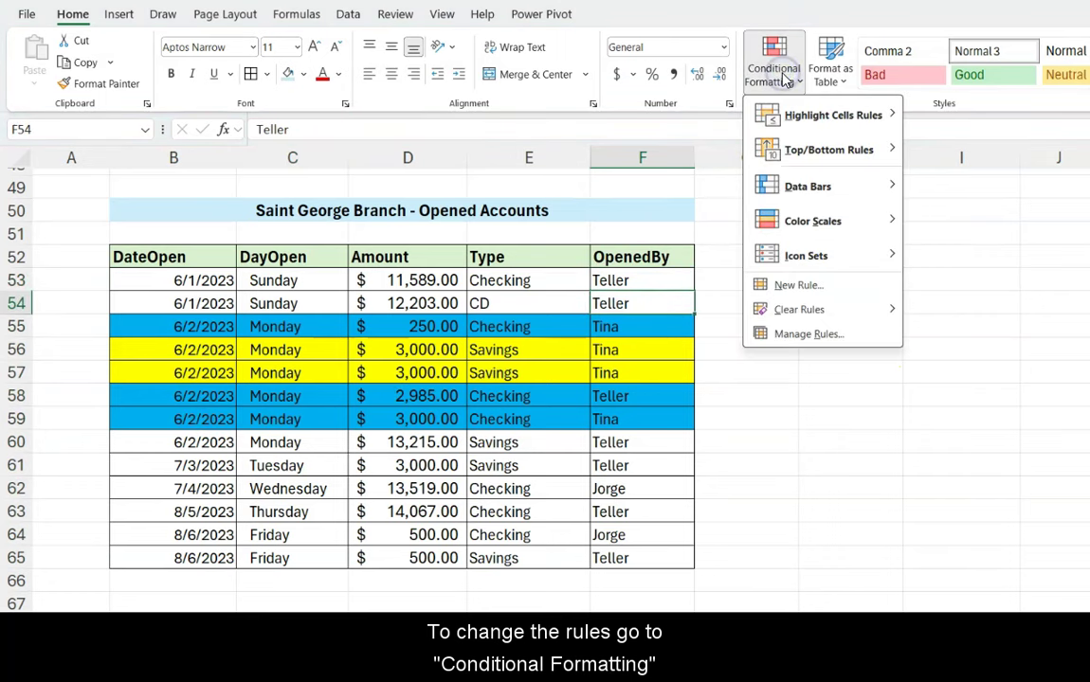
left_click(796, 333)
left_click(365, 319)
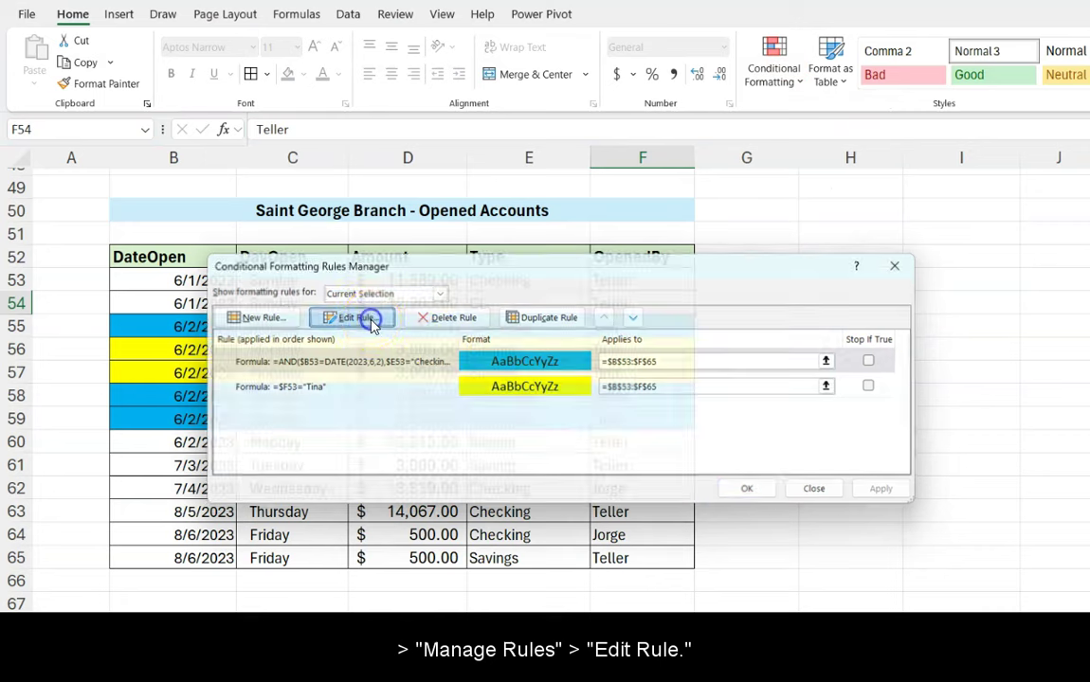
key("BackSpace")
key("BackSpace")
key("BackSpace")
key("BackSpace")
key("BackSpace")
key("BackSpace")
key("BackSpace")
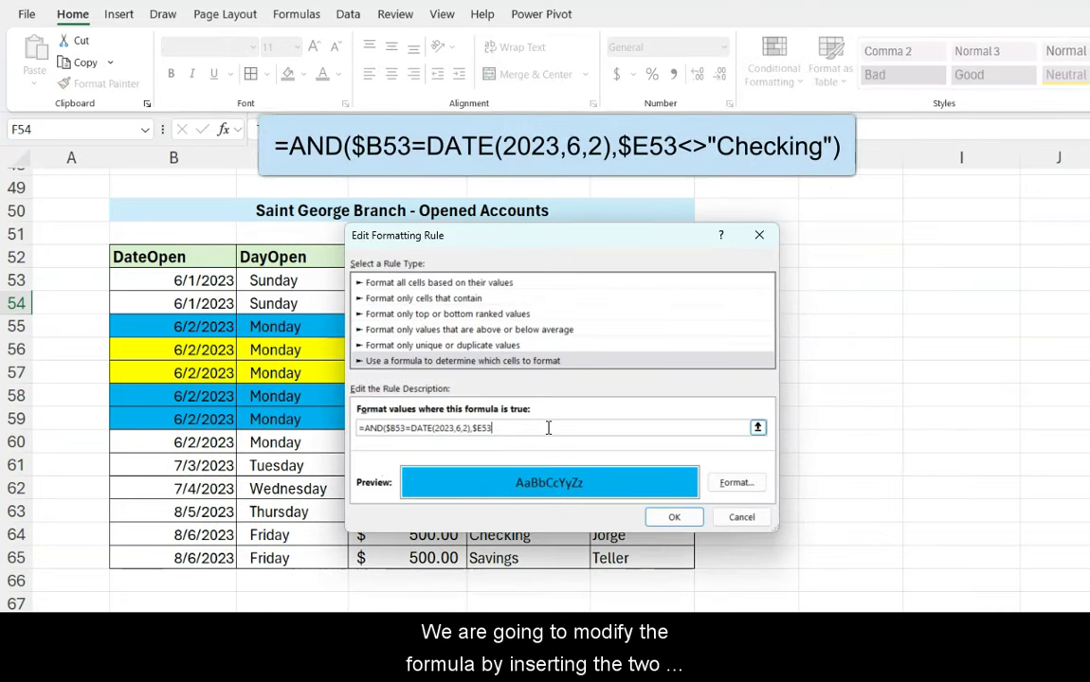
type("<>\"Checking")
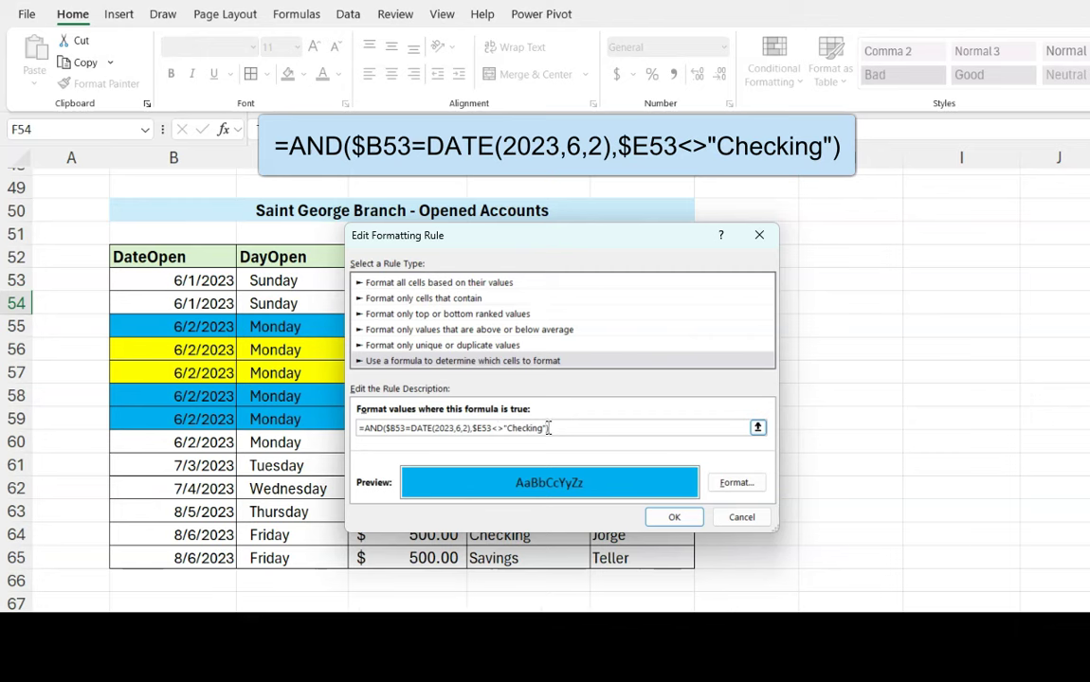
key("Return")
left_click(882, 489)
left_click(759, 496)
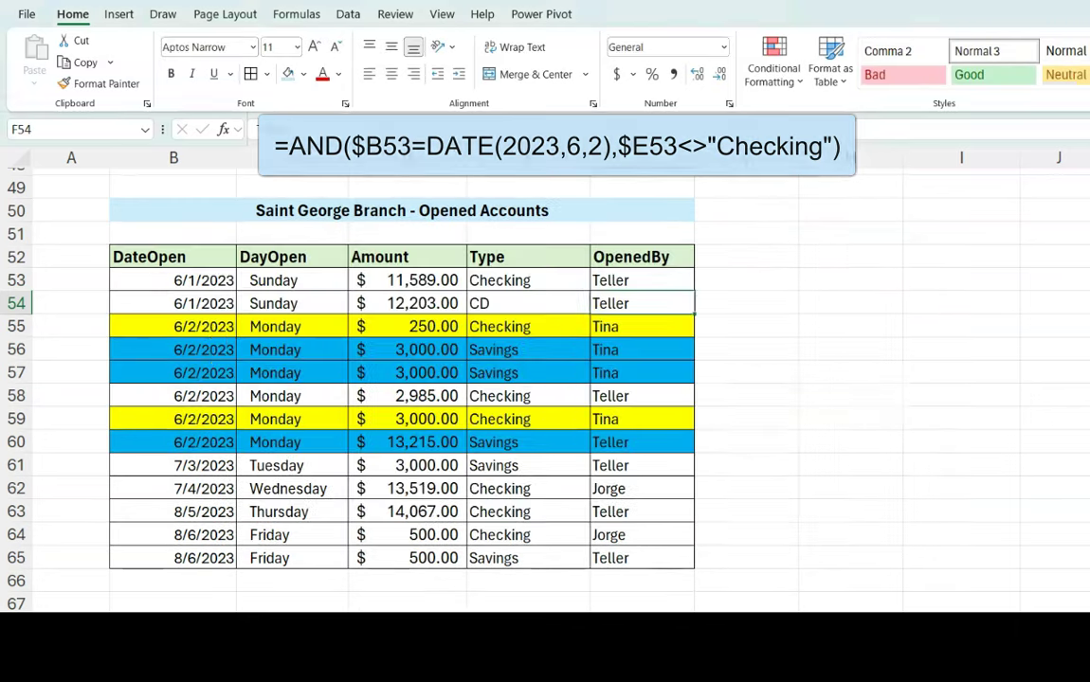
- Select the accounts table and clear conditional formatting rules from the entire sheet
left_click_drag(197, 348, 536, 371)
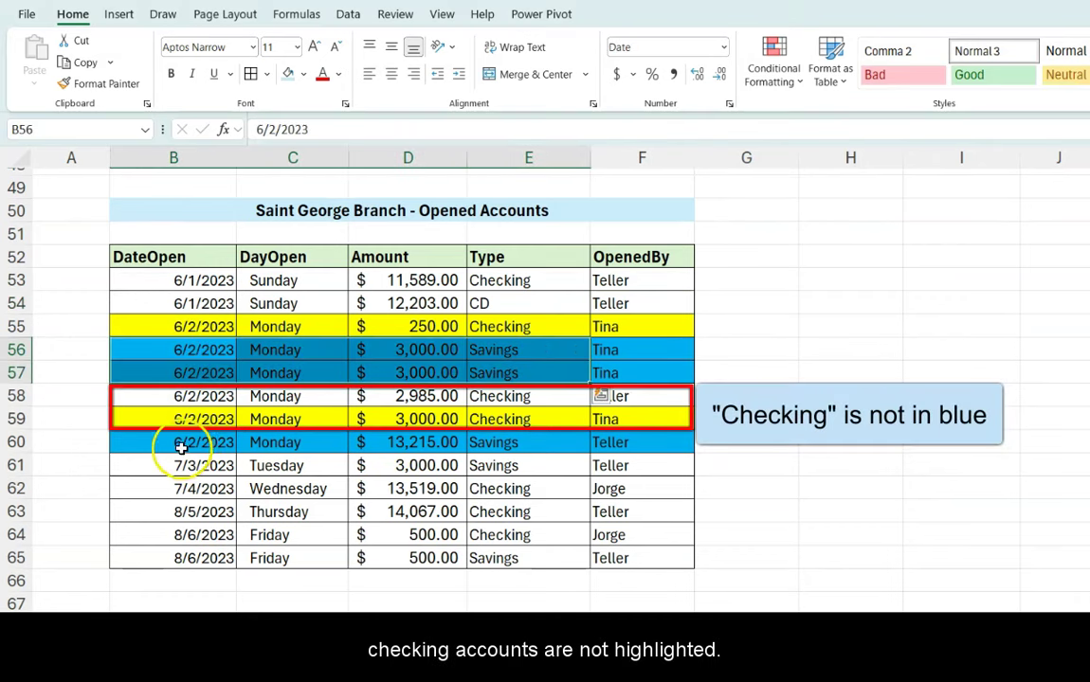
left_click_drag(179, 442, 533, 447)
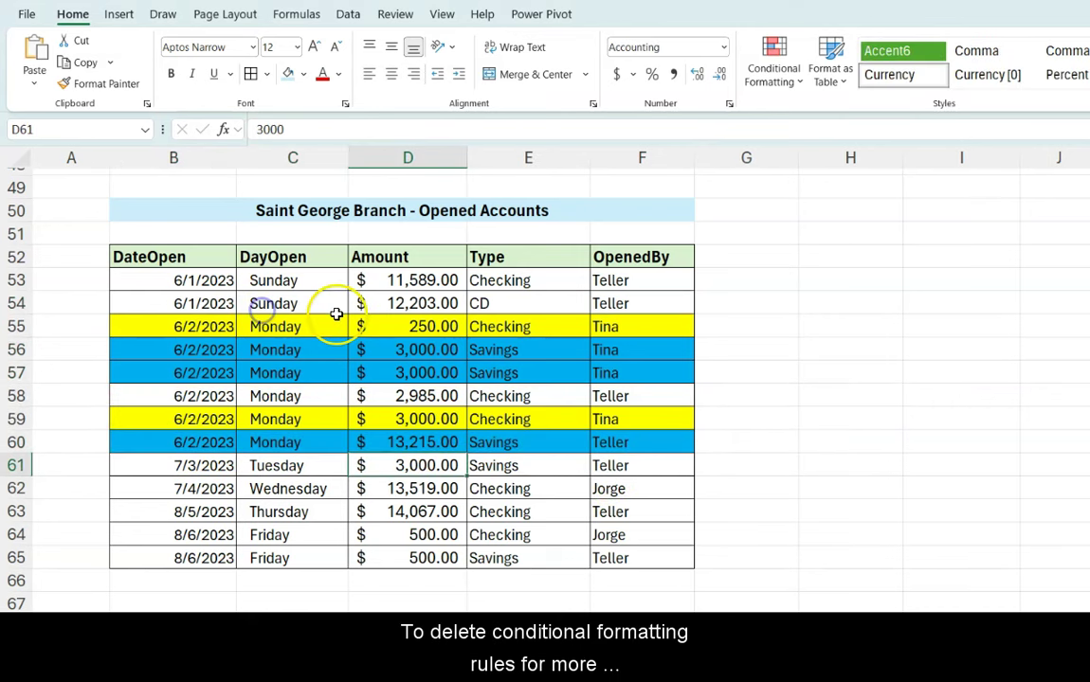
left_click(394, 302)
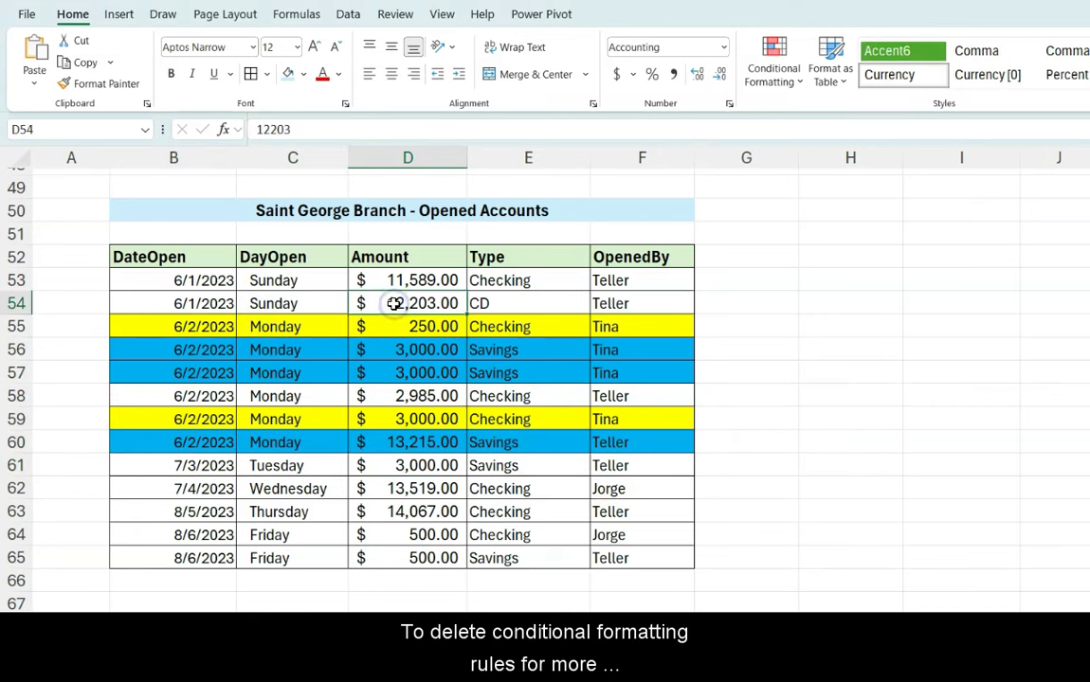
key("ctrl+a")
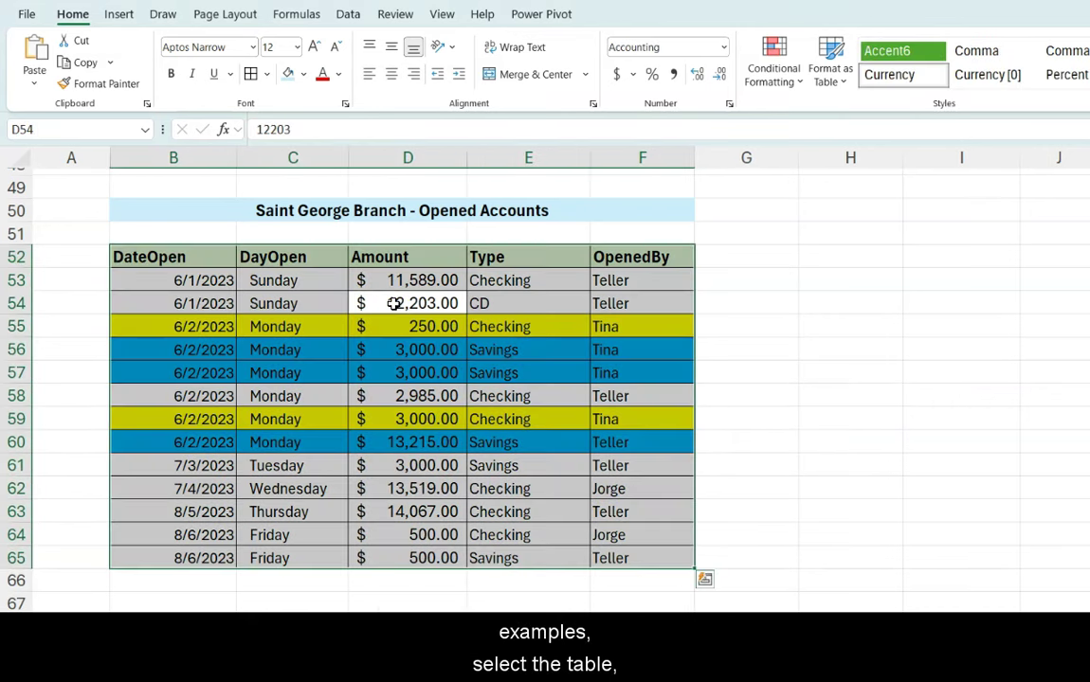
left_click(763, 75)
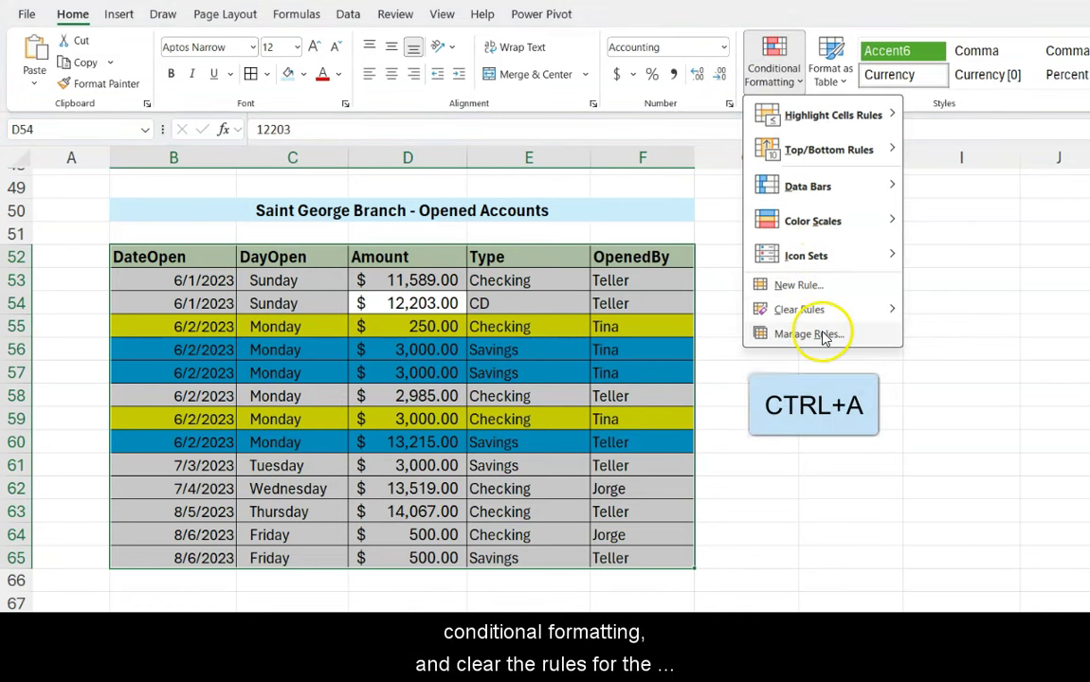
mouse_move(824, 313)
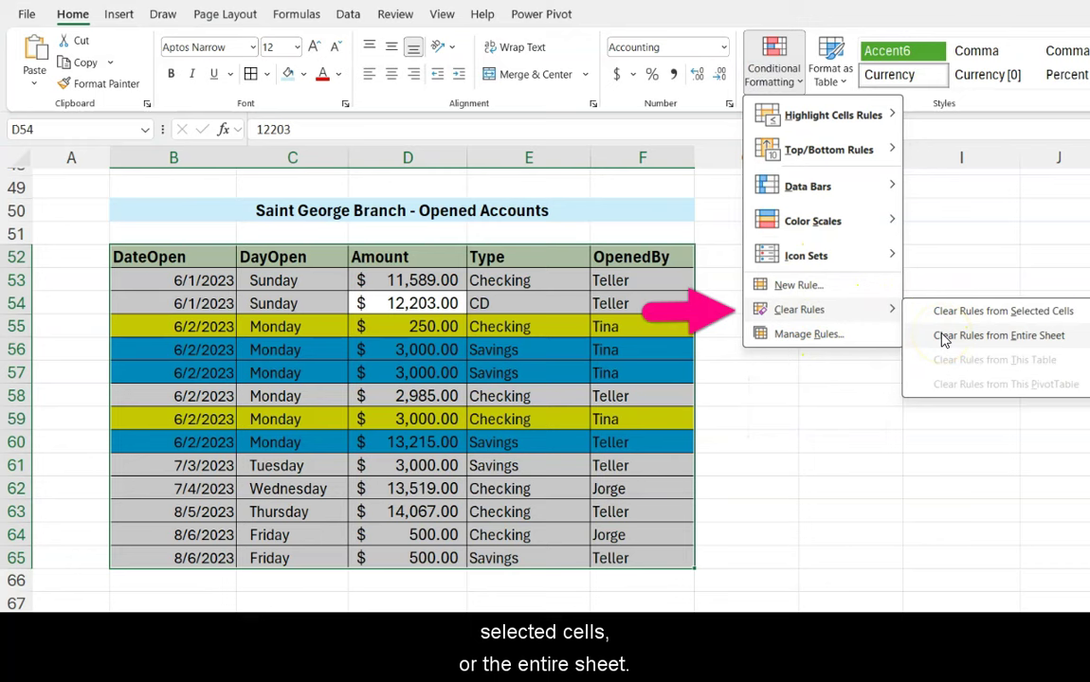
left_click(943, 337)
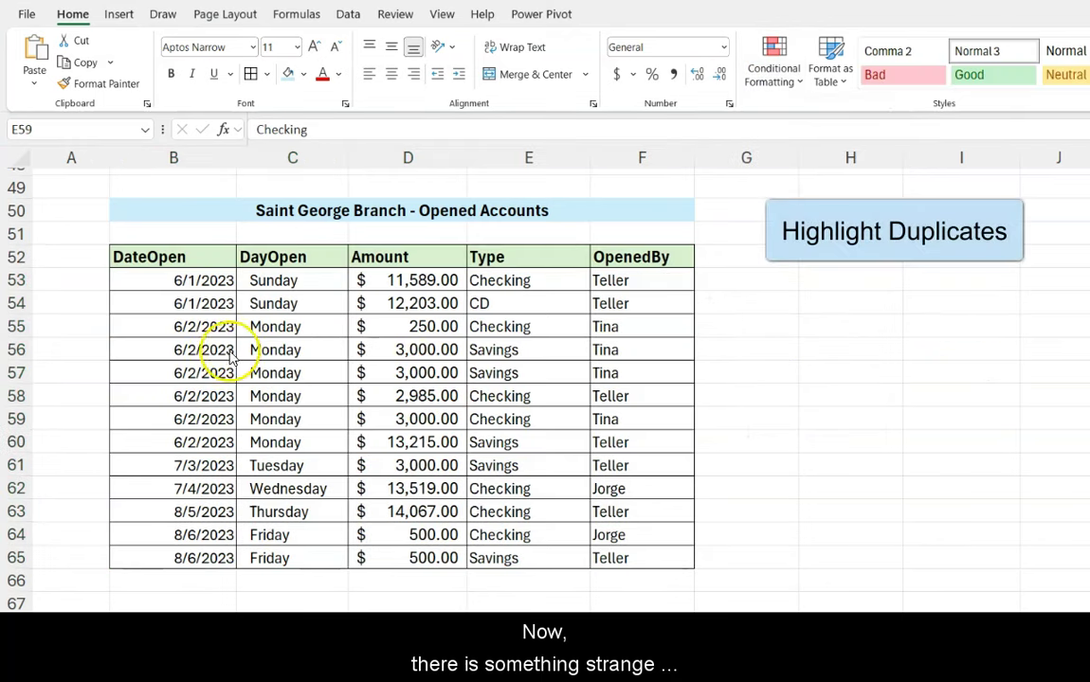
- Select the 13 account rows B53:F65 with Ctrl+A, excluding the header row
left_click_drag(214, 350, 617, 366)
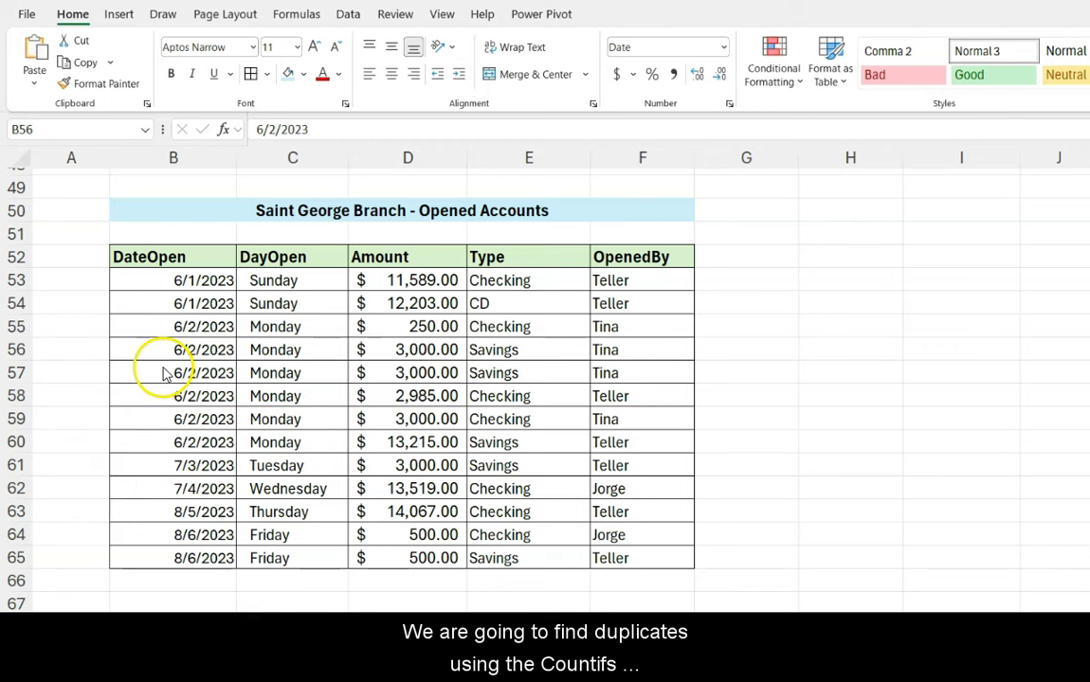
left_click(159, 533)
left_click_drag(159, 533, 625, 549)
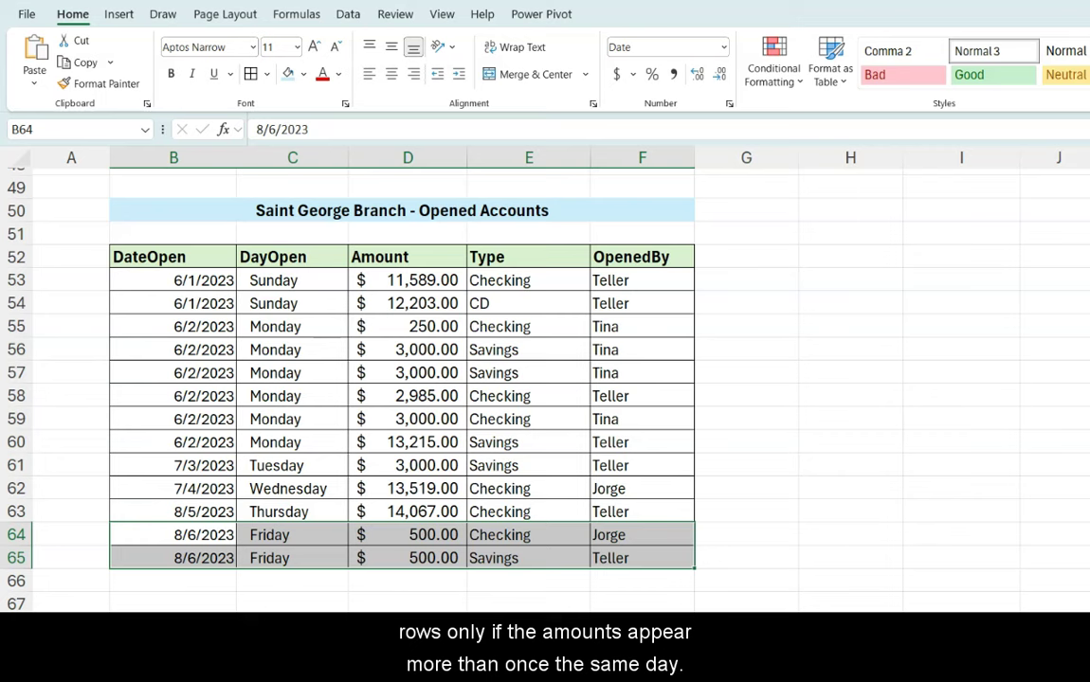
left_click(436, 557)
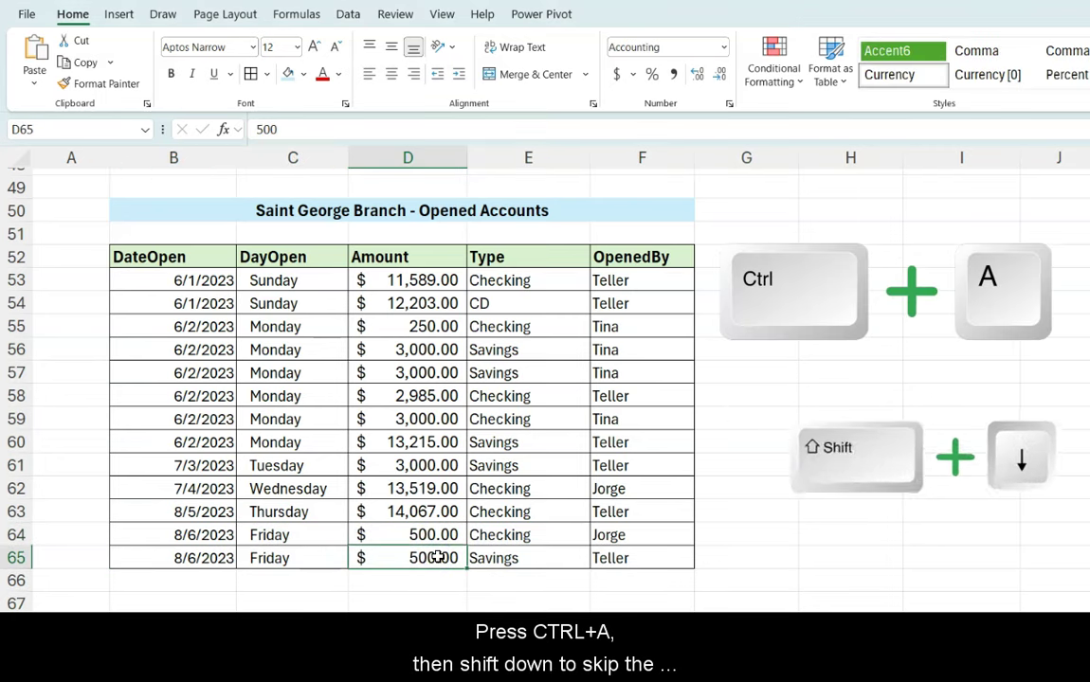
key("ctrl+a")
key("shift+Down")
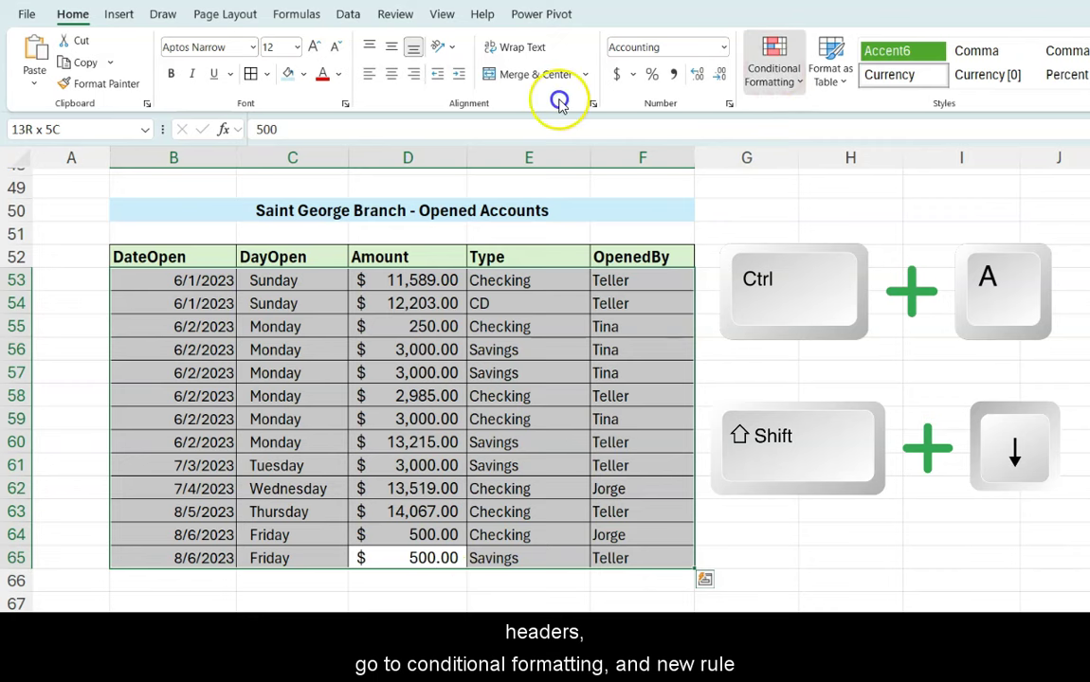
- Create a formula rule =COUNTIFS($B$53:B65,$B53,$D$53:D65,$D53)>1 with a yellow fill
left_click(773, 68)
left_click(802, 284)
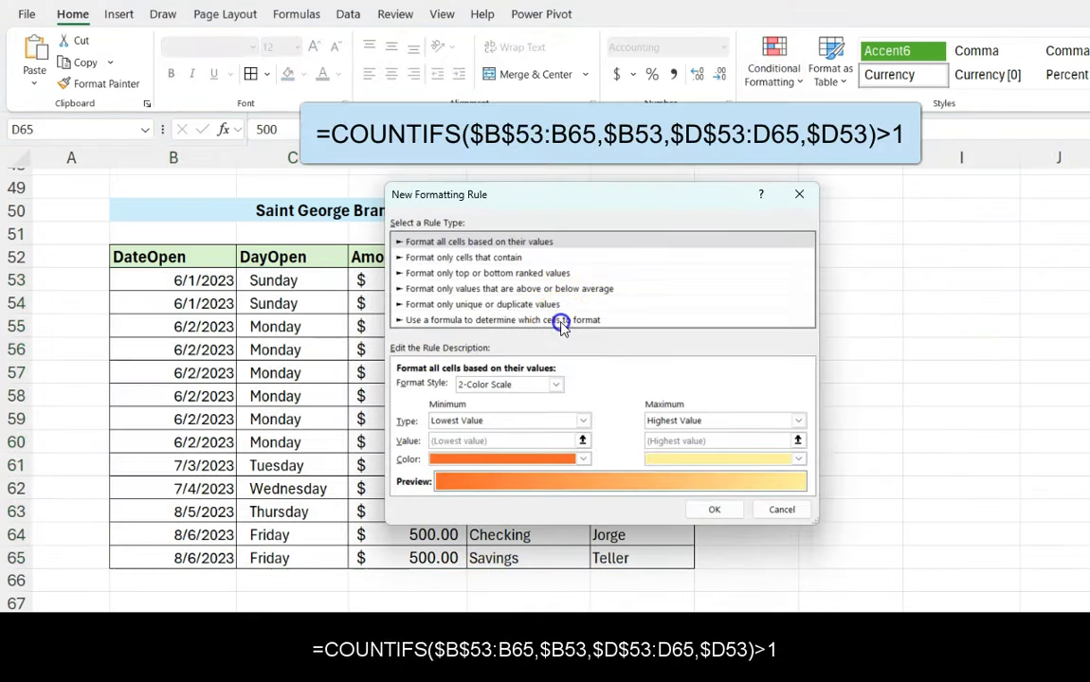
left_click(561, 322)
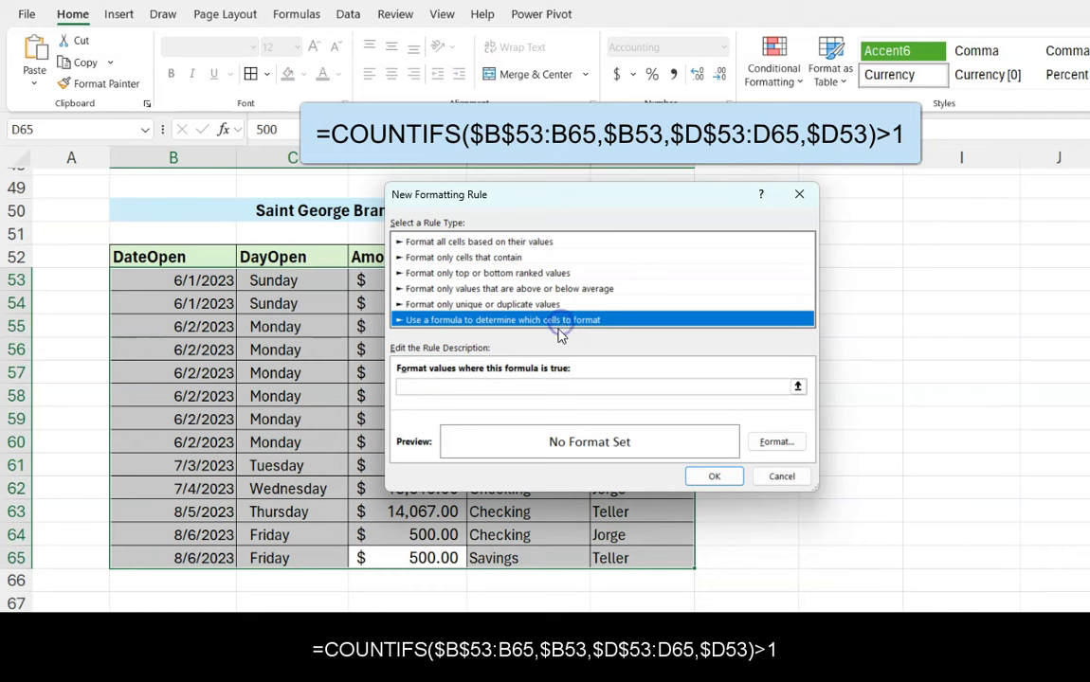
left_click(532, 388)
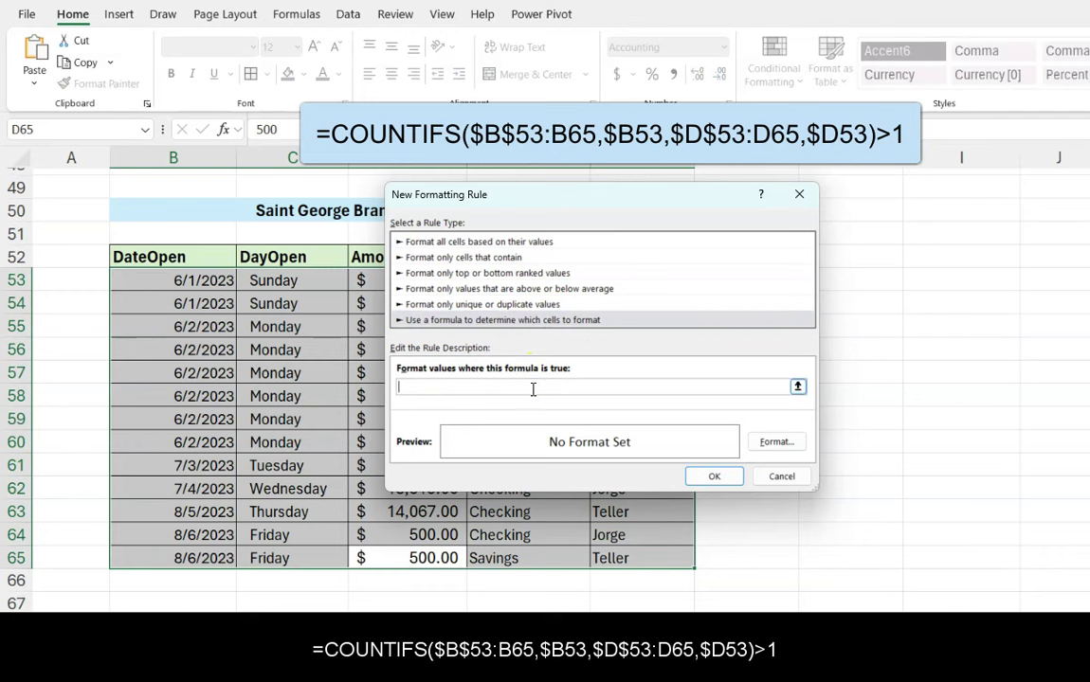
type("=COUNTIFS($B$53:B65,$B53,$D$53:D65,$D53)>1")
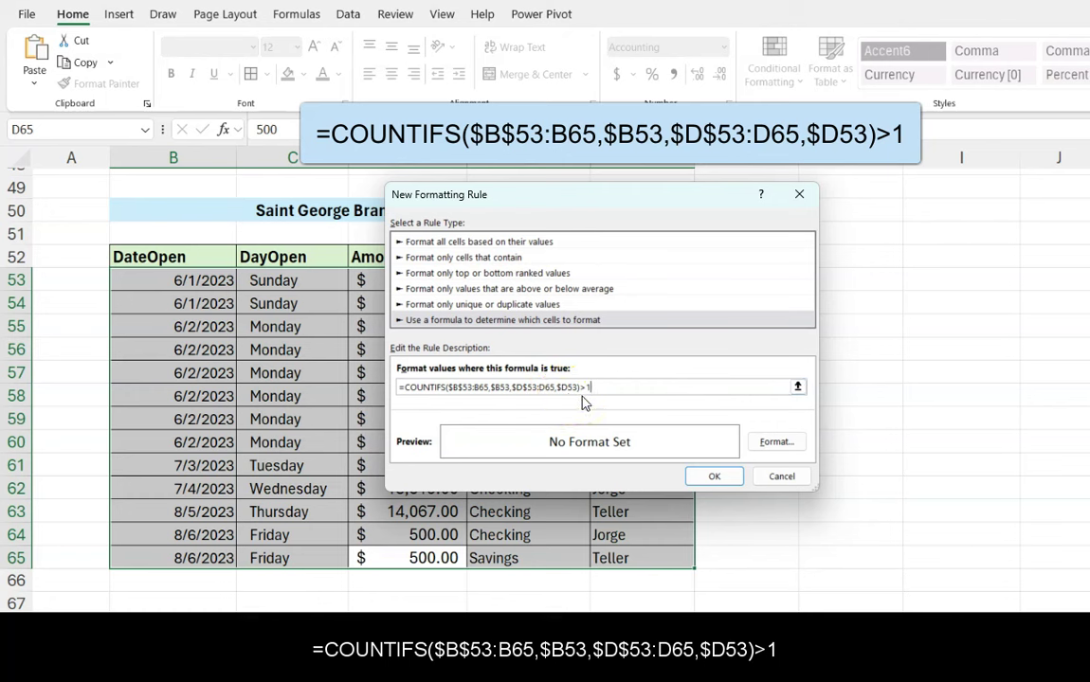
left_click(772, 442)
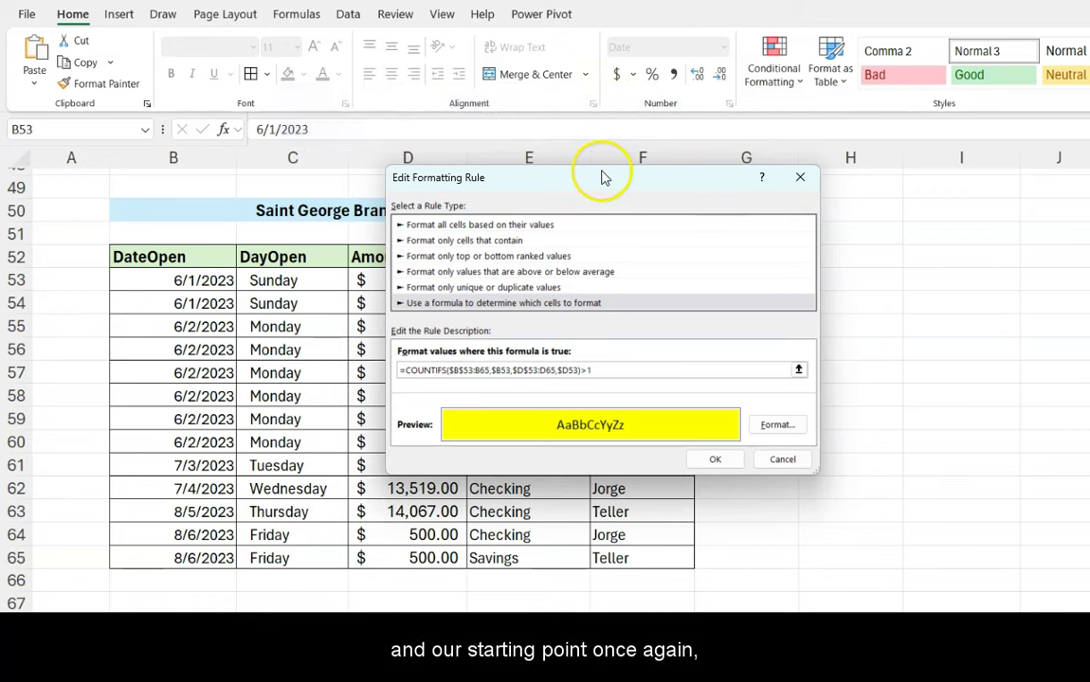
- Apply the COUNTIFS rule, turning rows 56, 57, 59, 64 and 65 yellow
mouse_move(603, 175)
left_mouse_down()
mouse_move(639, 165)
mouse_move(914, 185)
mouse_move(902, 183)
mouse_move(863, 112)
mouse_move(867, 124)
mouse_move(858, 121)
left_mouse_up()
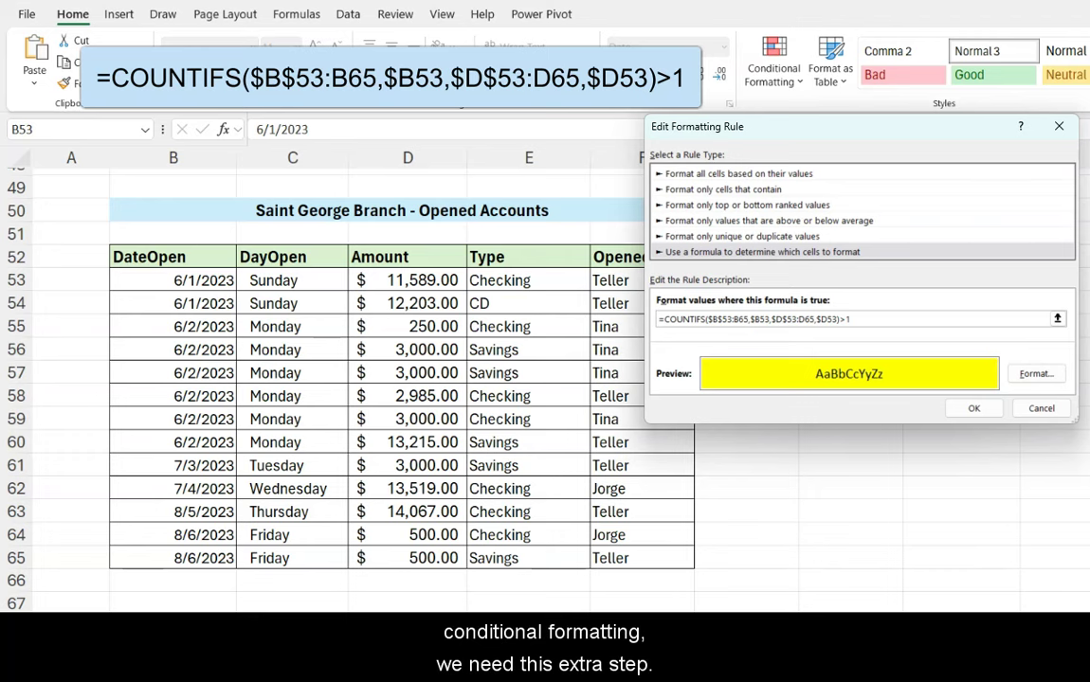
left_click(1002, 517)
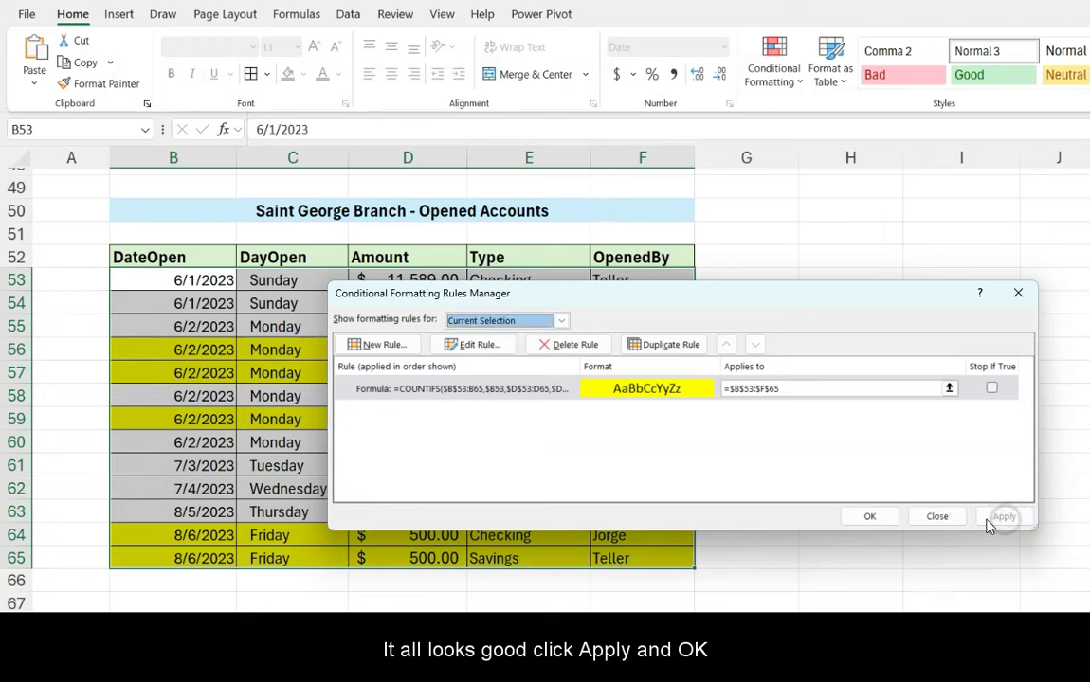
left_click(853, 516)
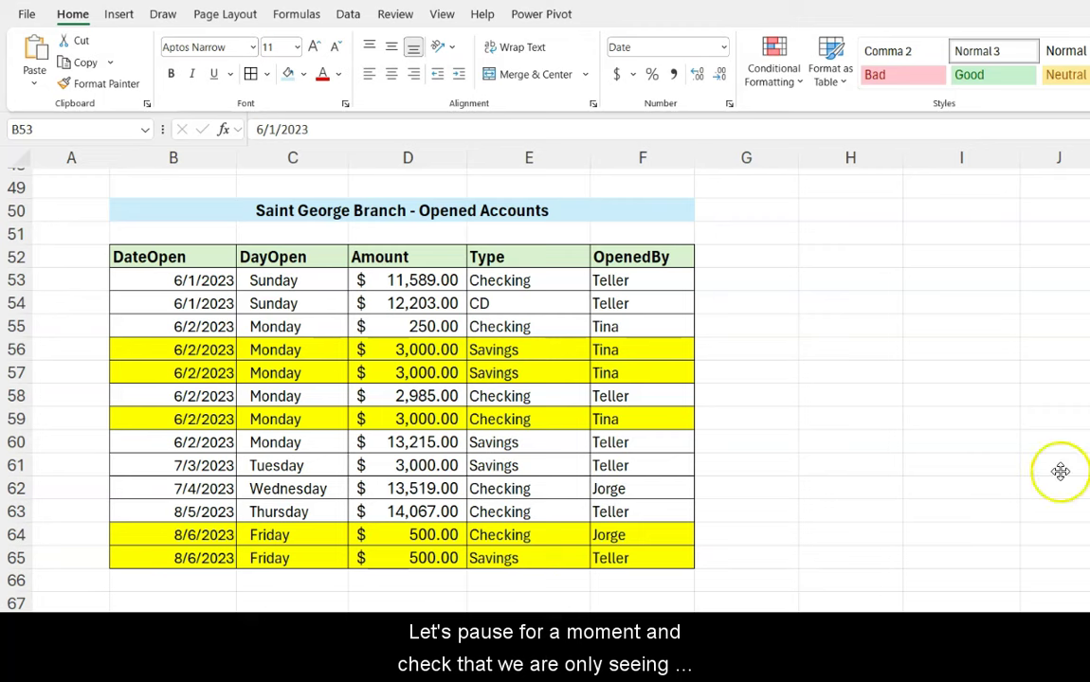
left_click(199, 351)
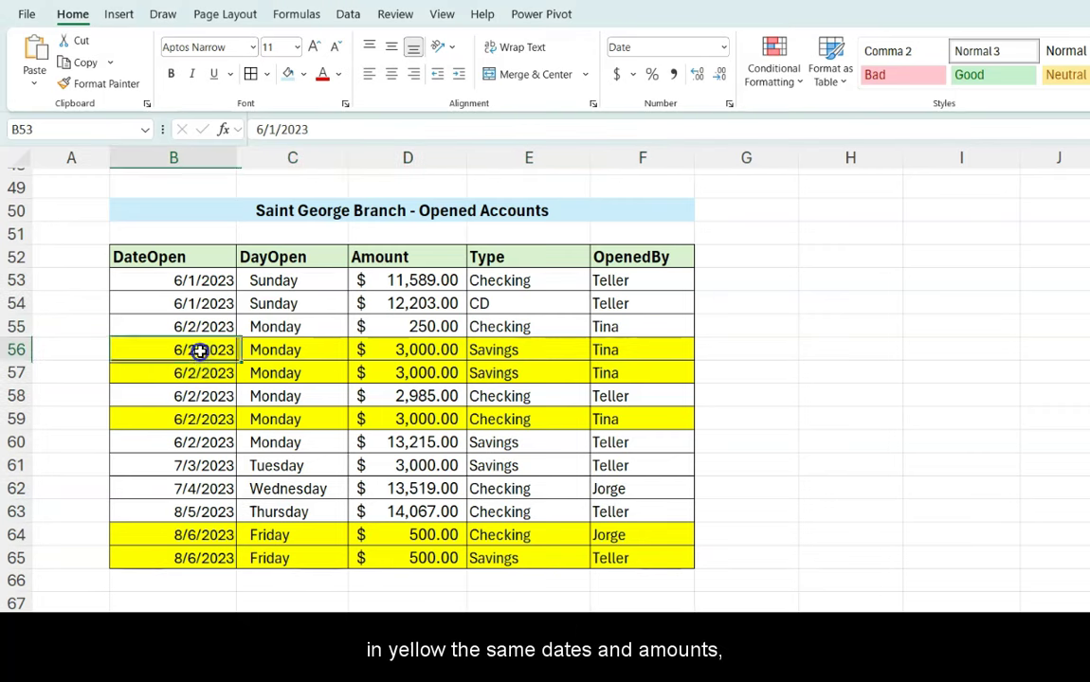
left_click(213, 372)
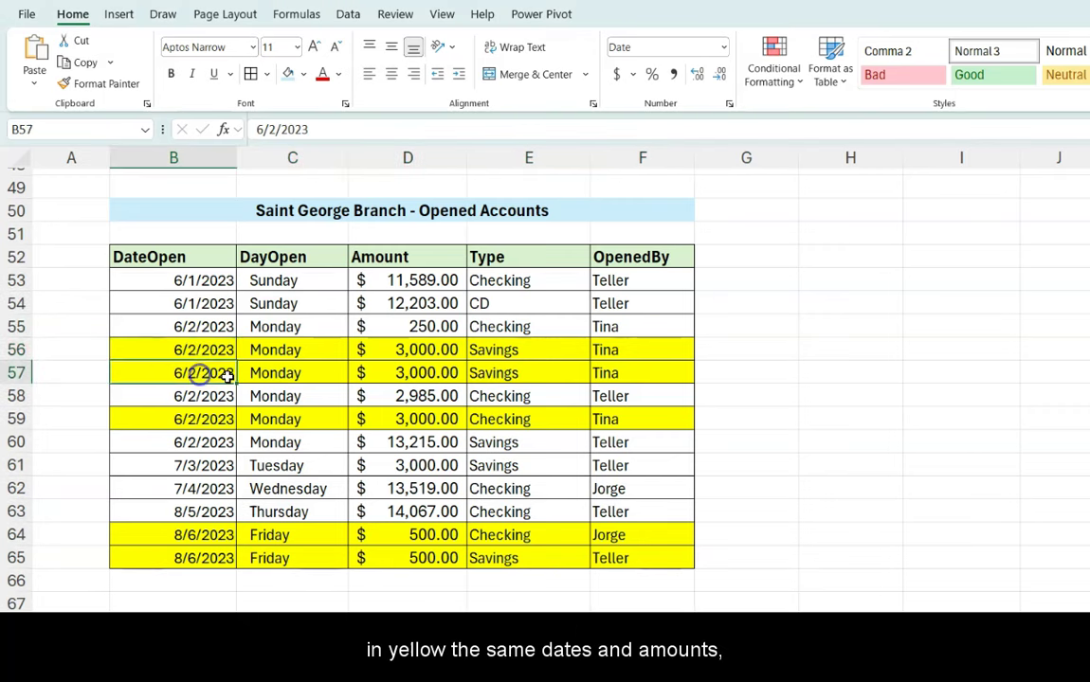
left_click(409, 352)
left_click_drag(408, 352, 408, 373)
left_click(414, 419)
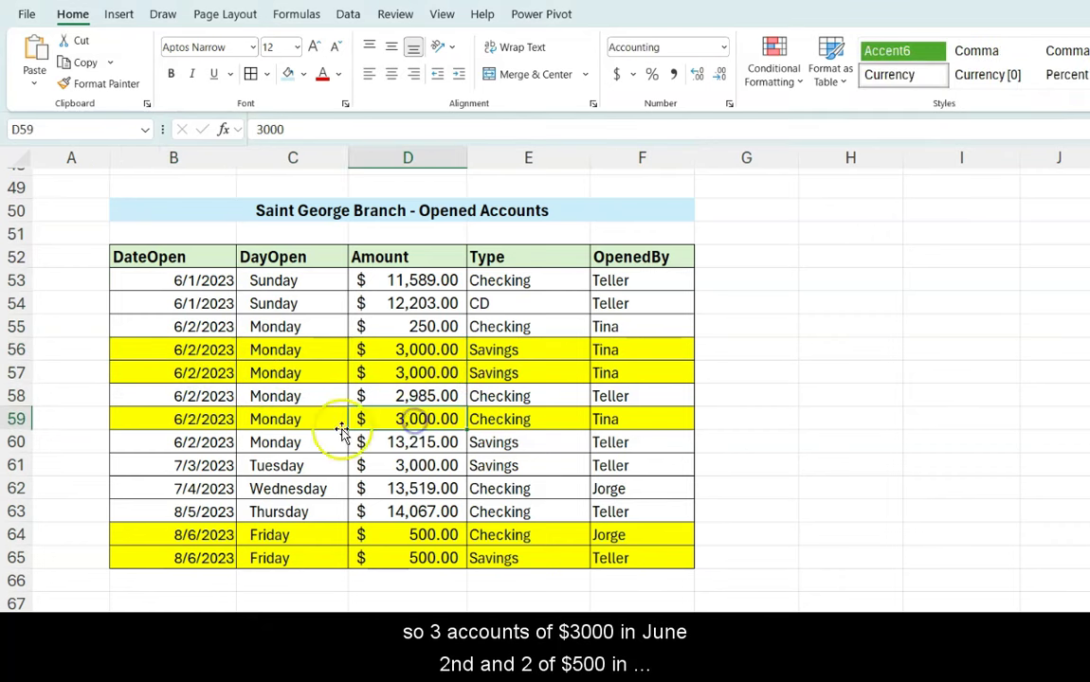
left_click(180, 417)
left_click_drag(433, 534, 431, 558)
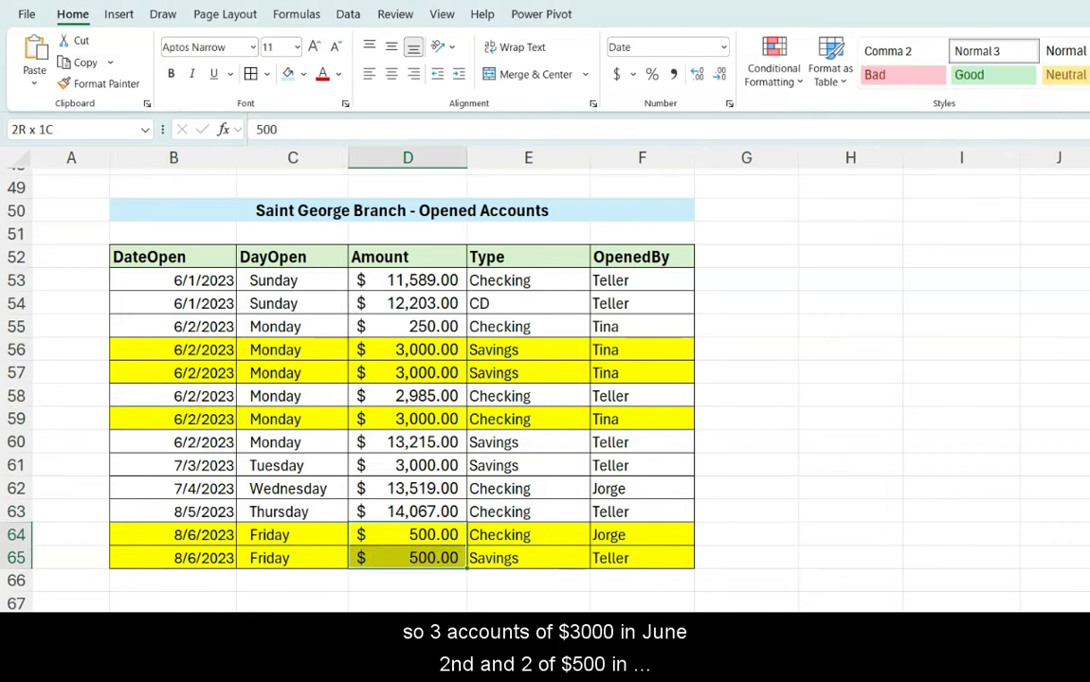
left_click(193, 558)
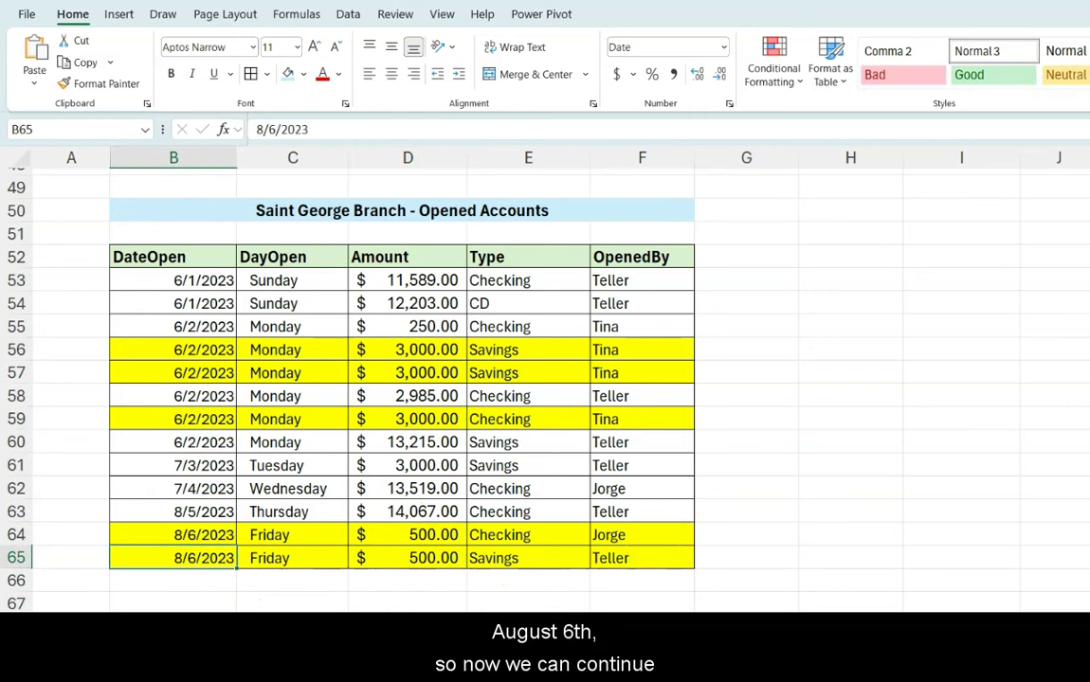
- Select the whole accounts table with Ctrl+A and bring up Conditional Formatting to clear rules
left_click(428, 326)
key("ctrl+a")
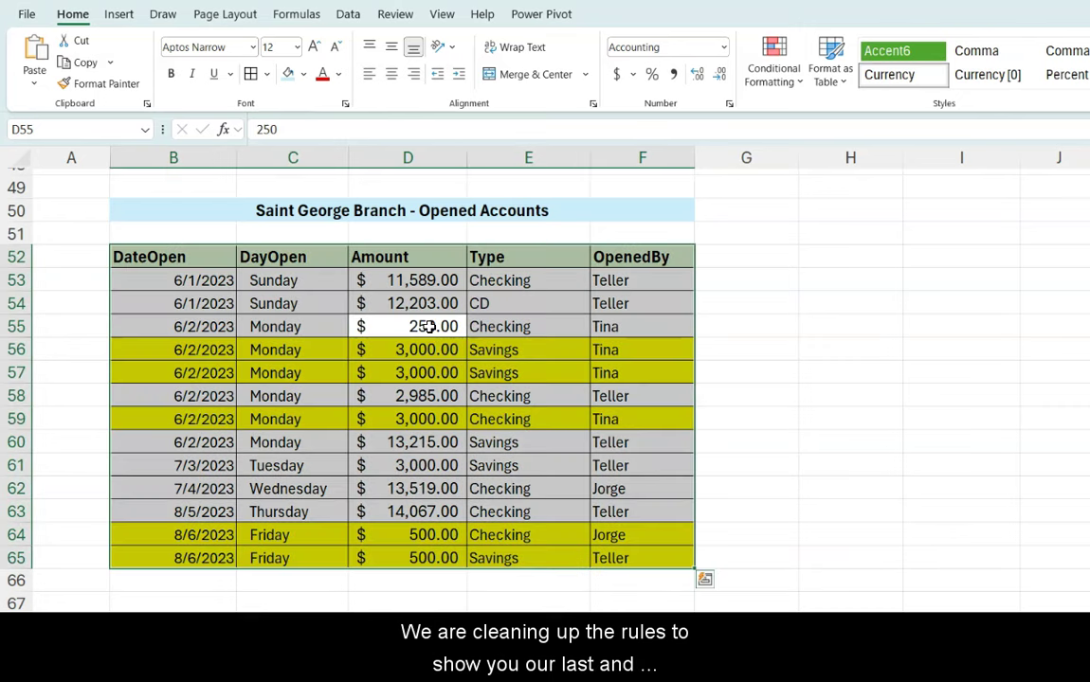
left_click(789, 82)
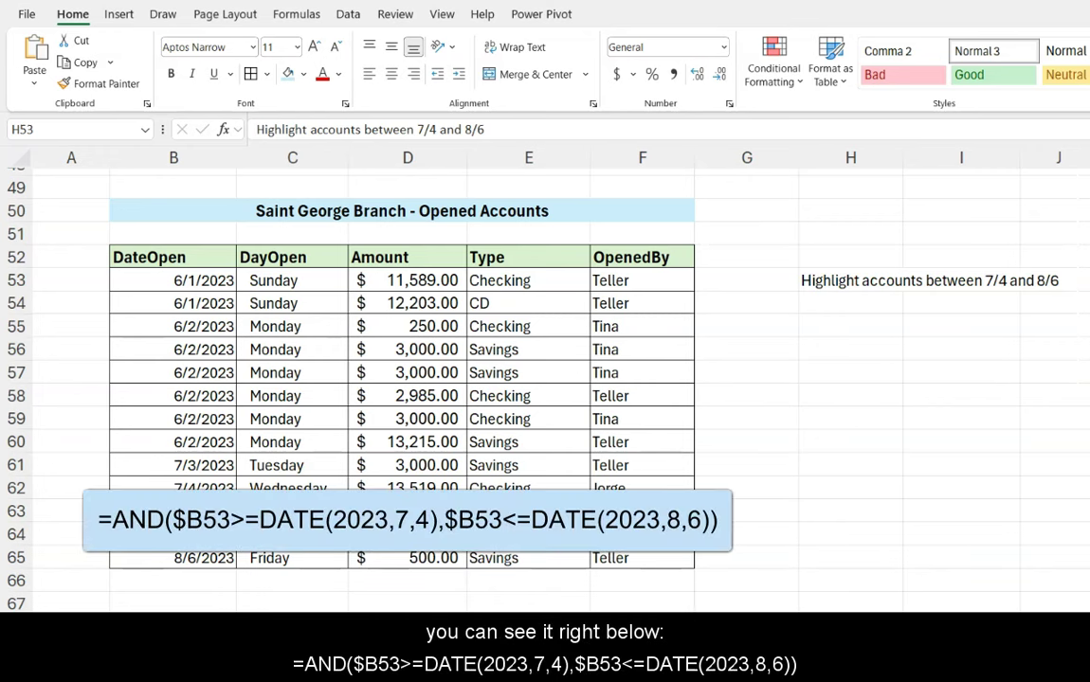
- Move the date-range note up to H50 and enter Date(2023,7,4) Date(2023,8,6) in G53
left_click_drag(834, 289, 802, 275)
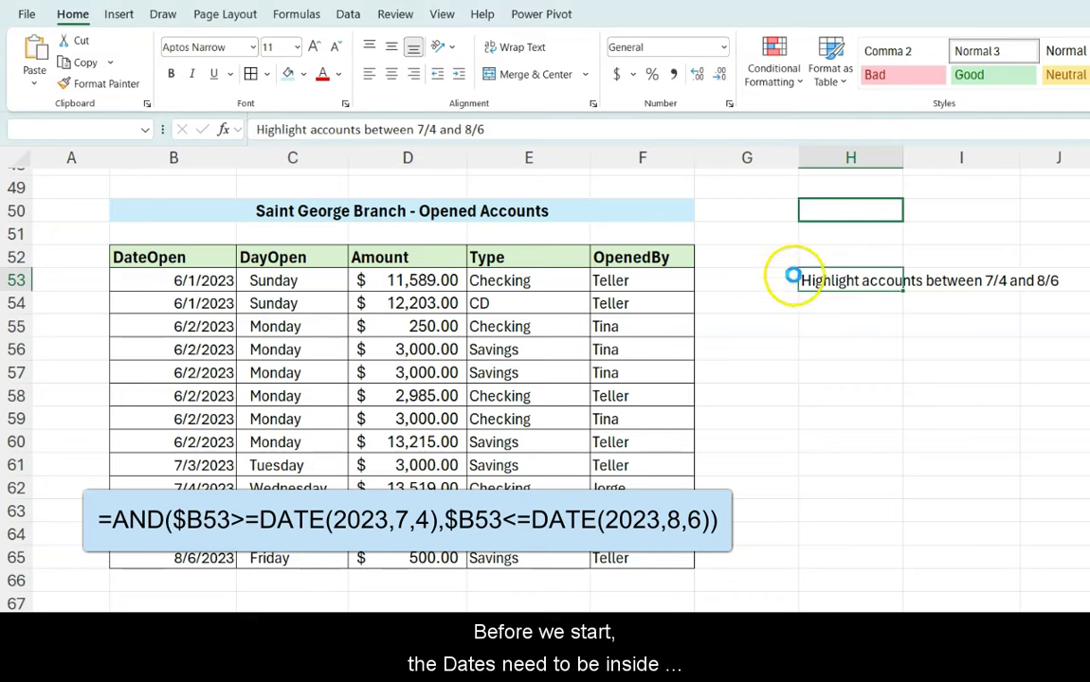
left_click(767, 264)
left_click(769, 284)
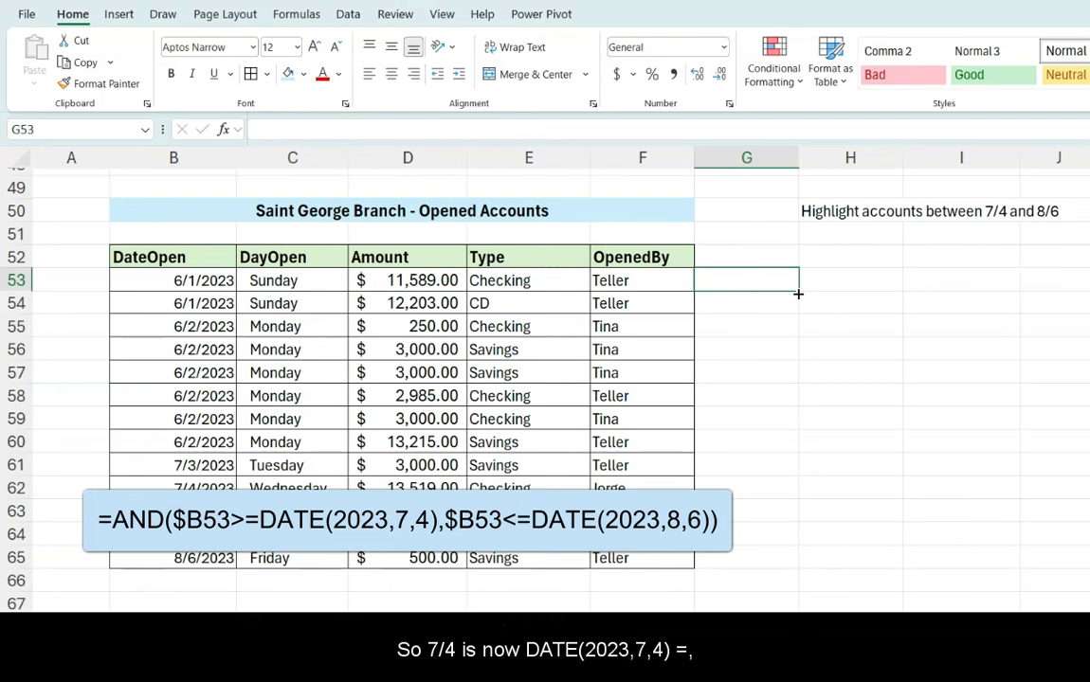
type("Date(")
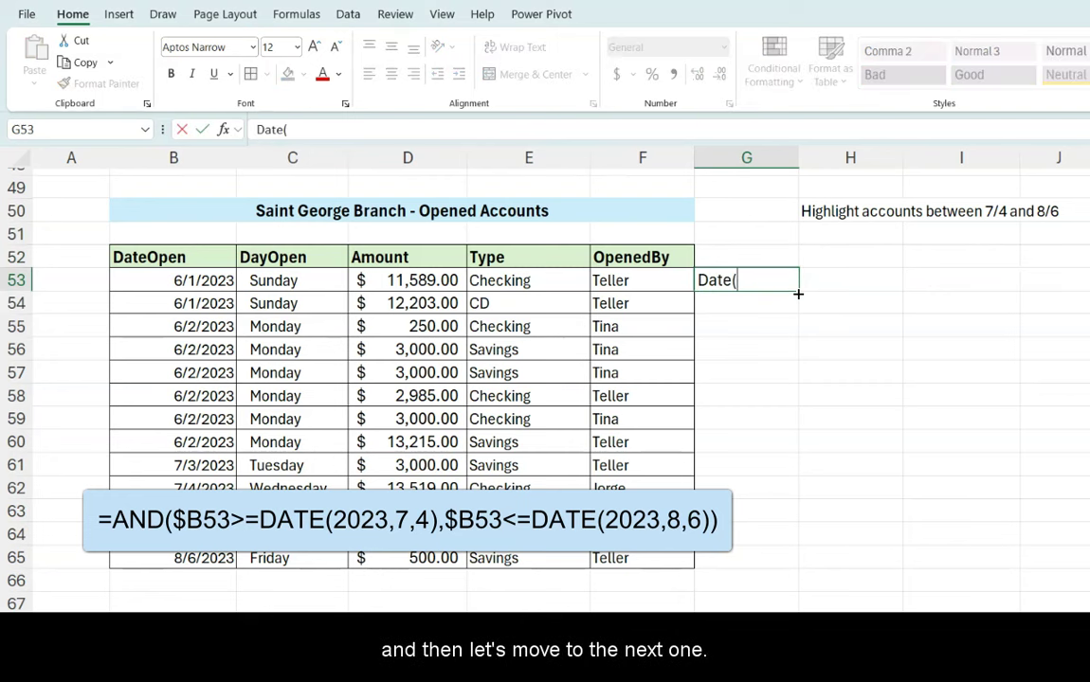
type("2023,7,4) Date(2023,")
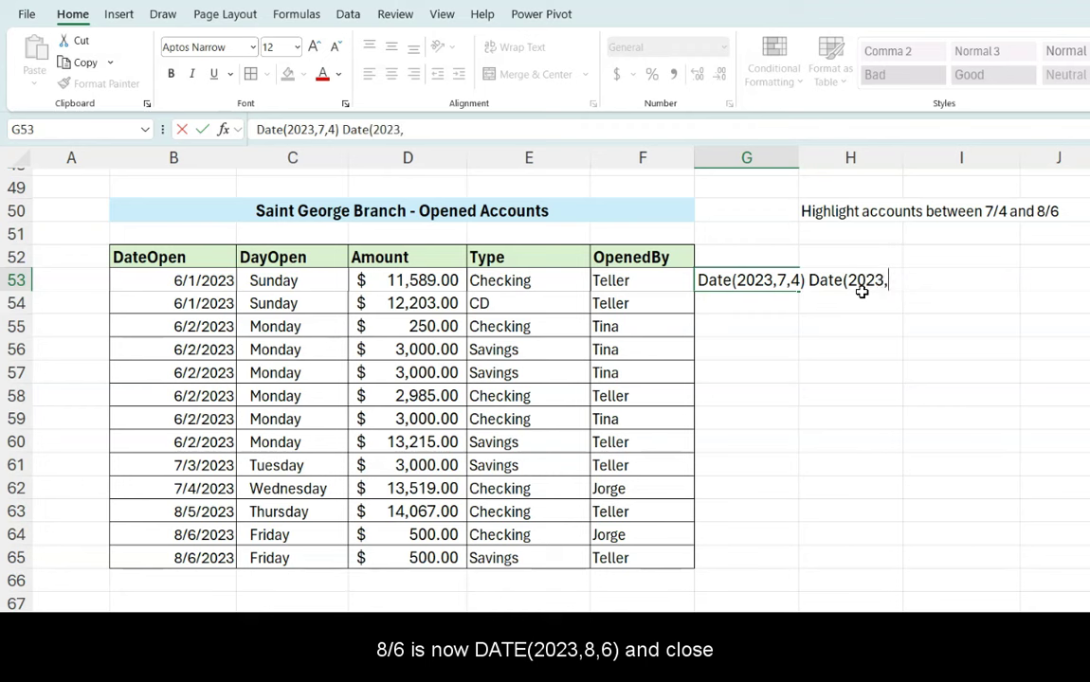
type(")")
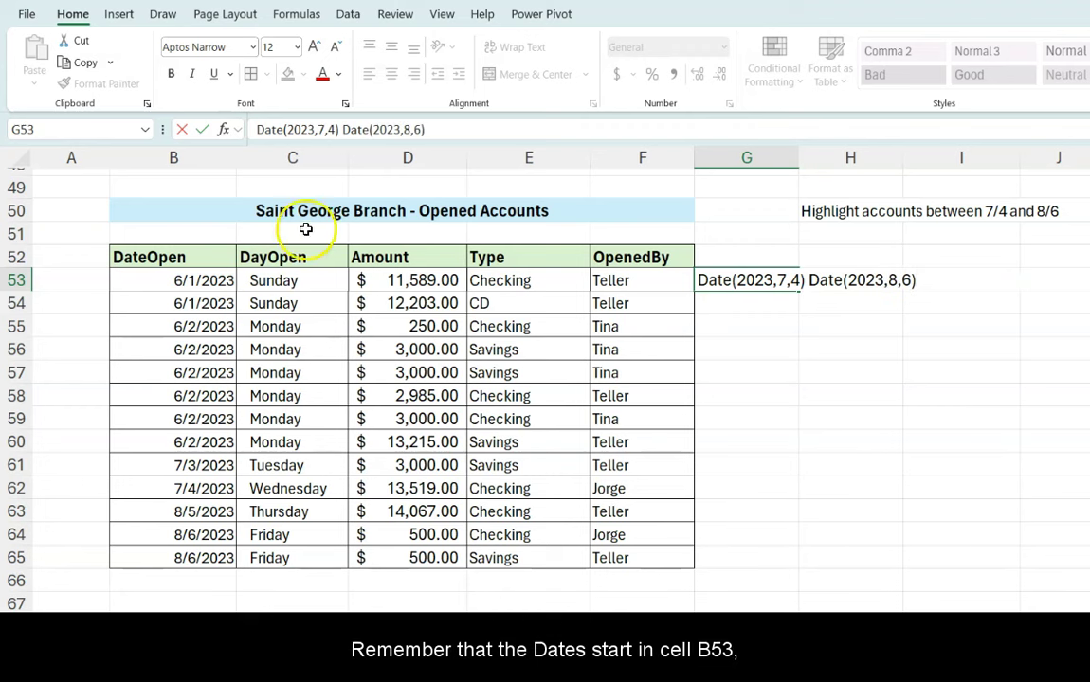
left_click(188, 281)
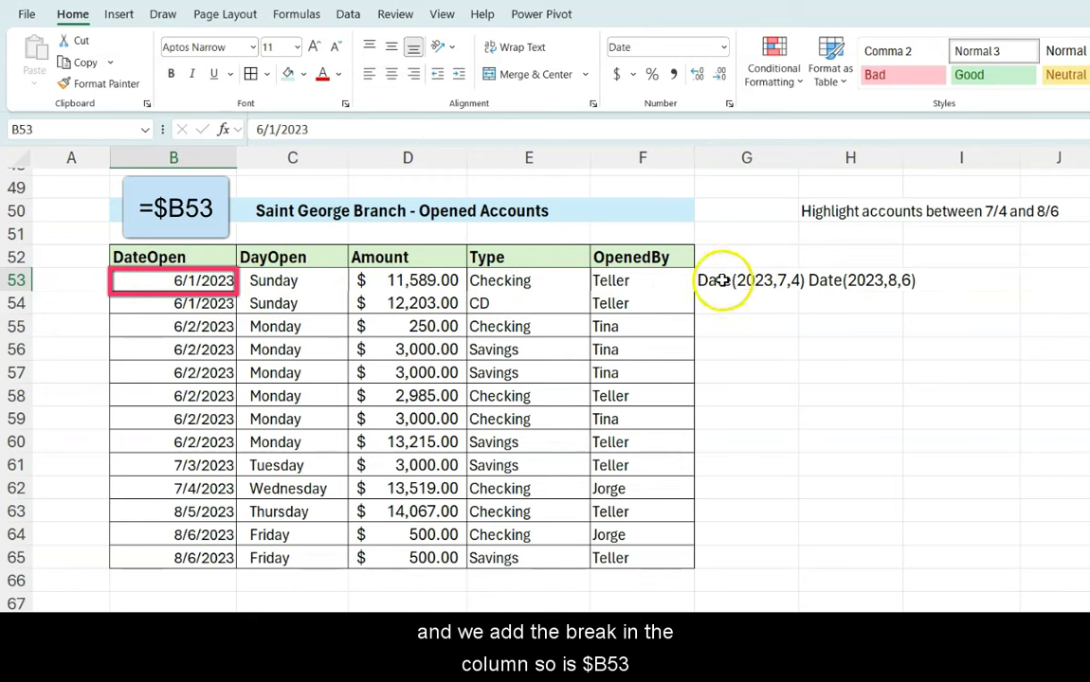
- Wrap G53's DATE tests in =AND( ) and start the first condition with $B53>=
left_click(725, 274)
left_click(259, 129)
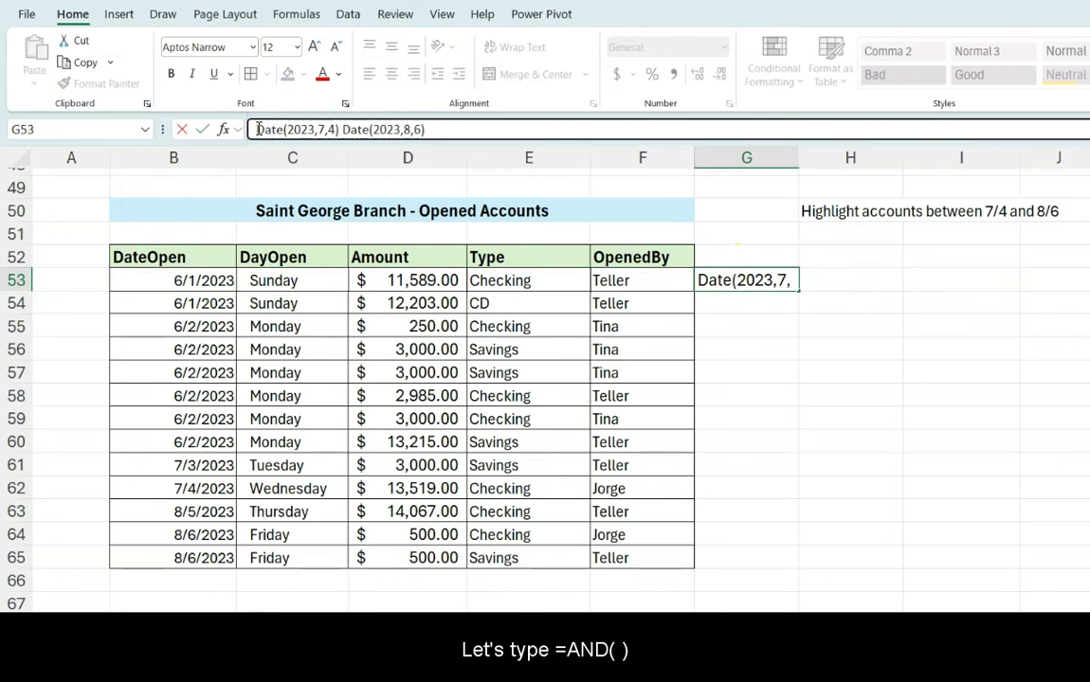
type("=AND")
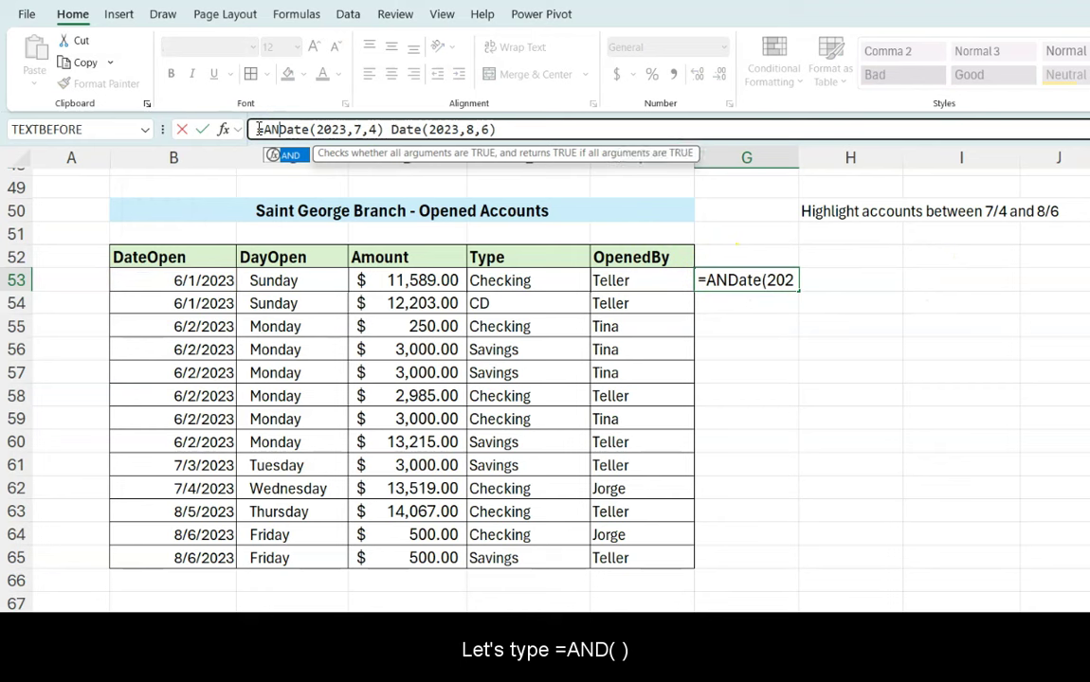
type("(")
key("End")
type(")")
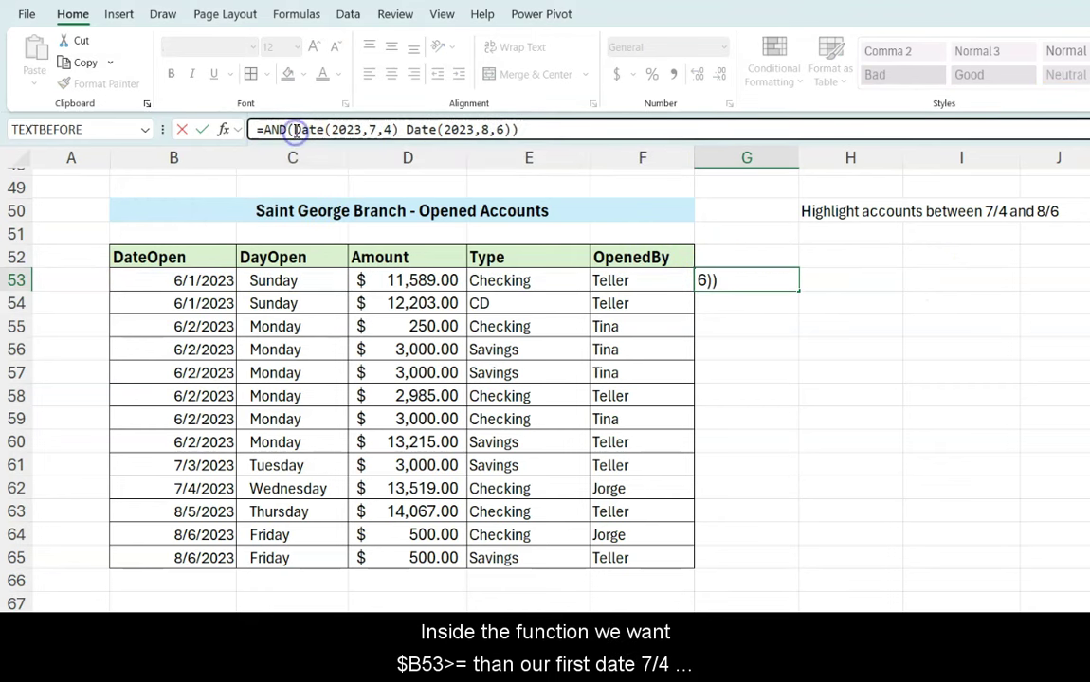
left_click(358, 128)
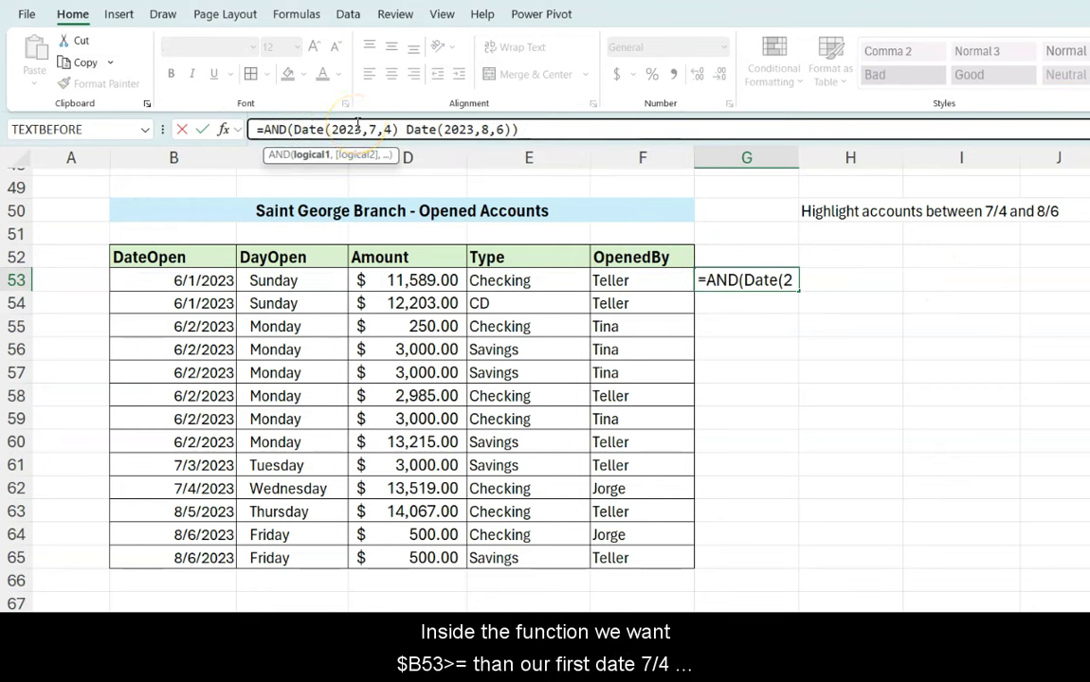
type("$B")
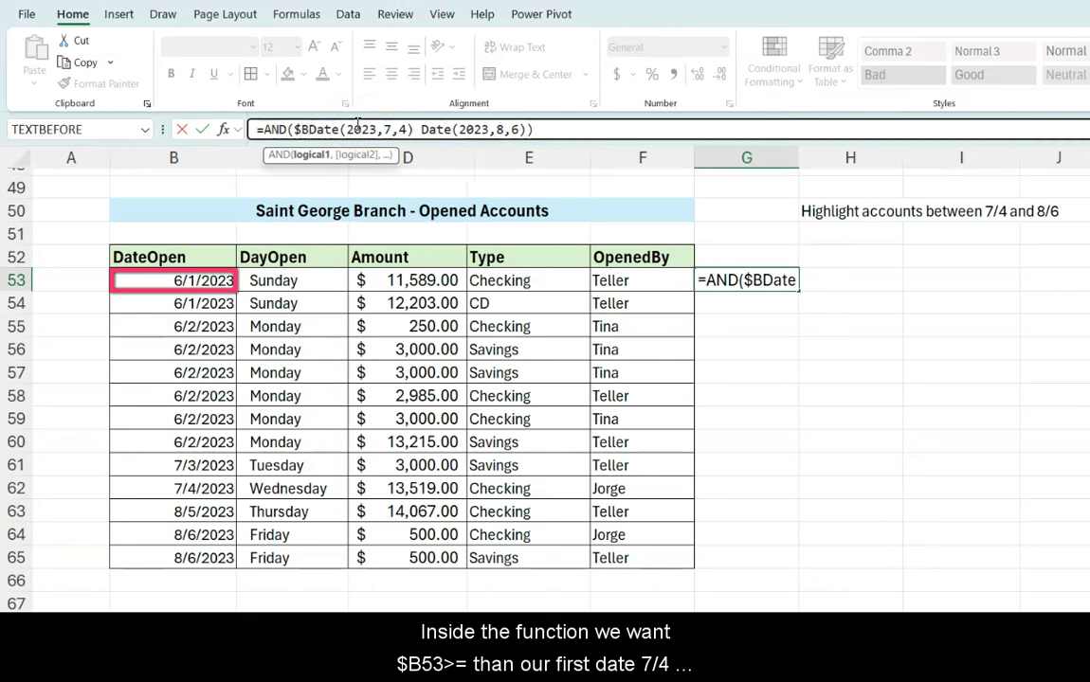
type("53>=")
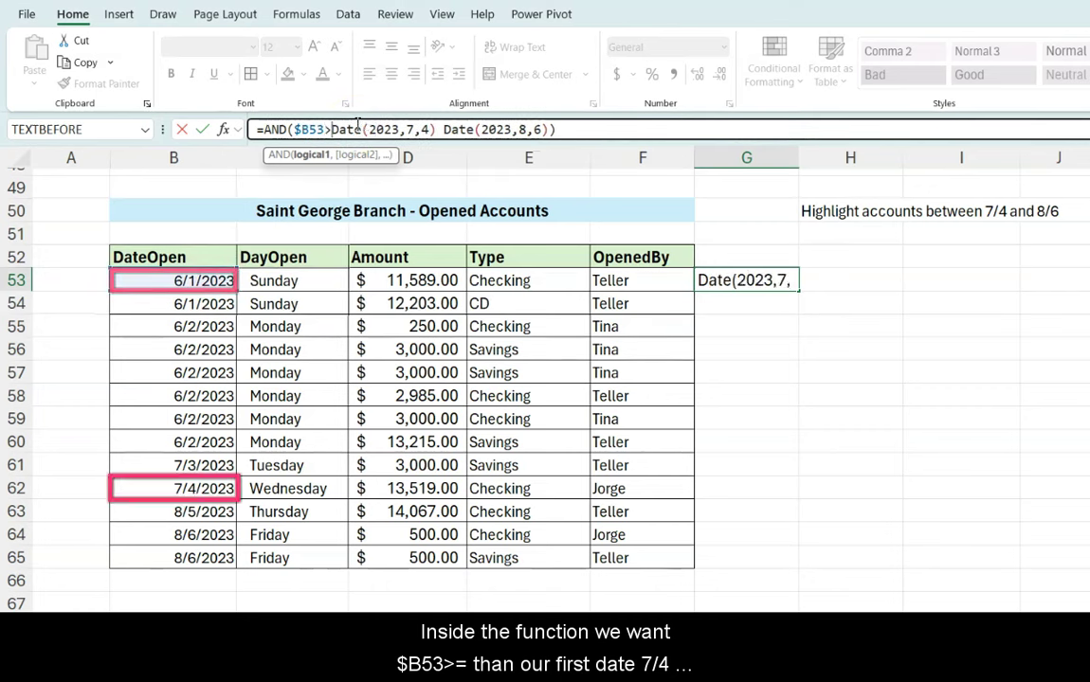
- Add the second condition $B53<=DATE(2023,8,6) and commit the formula, which returns FALSE
left_click(444, 130)
type(")")
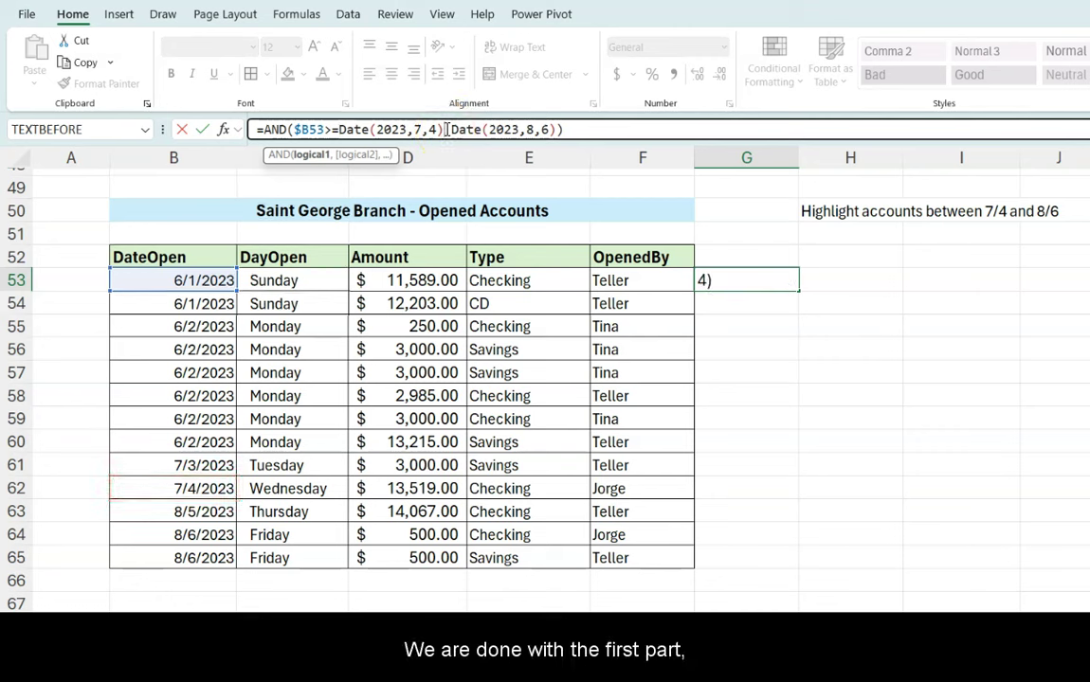
type(",")
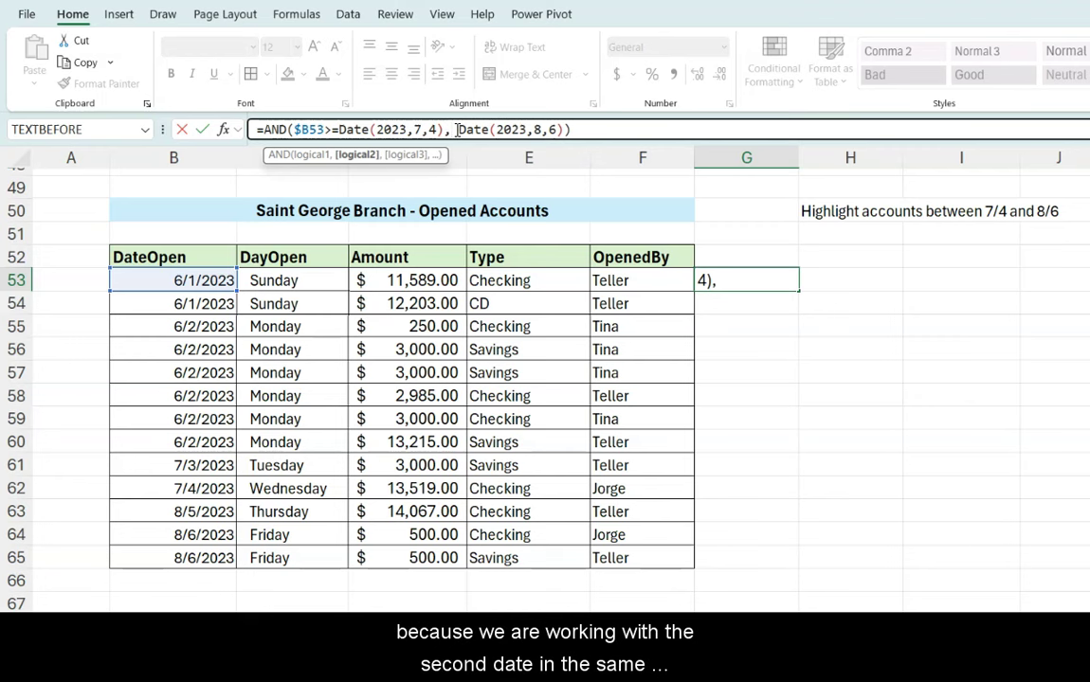
type("$b53")
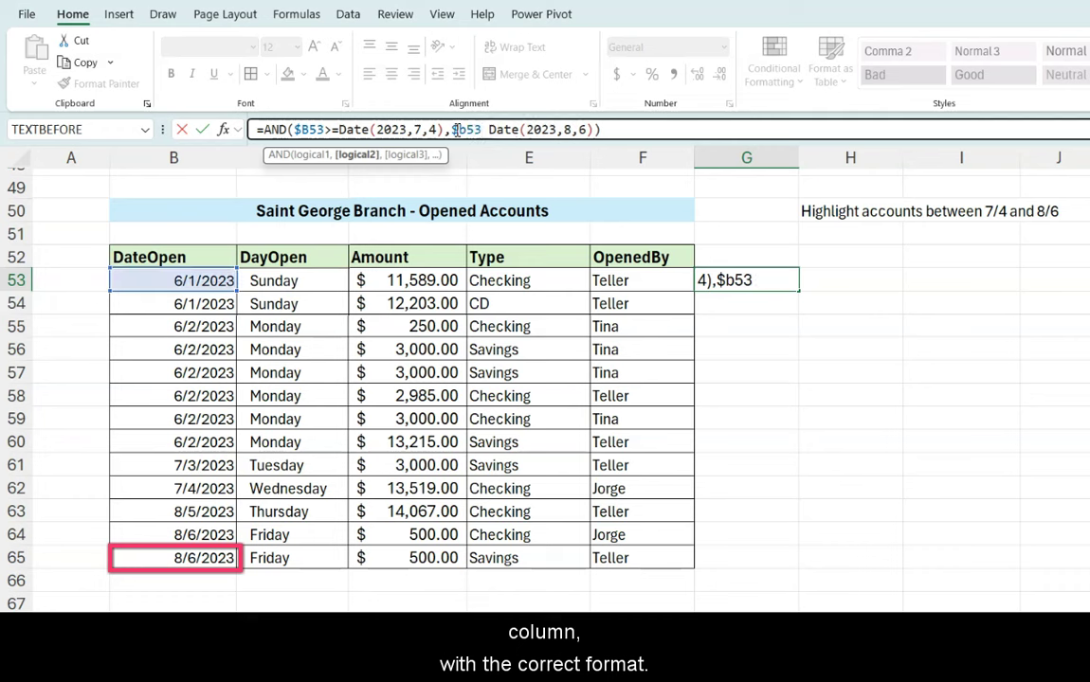
left_click(483, 130)
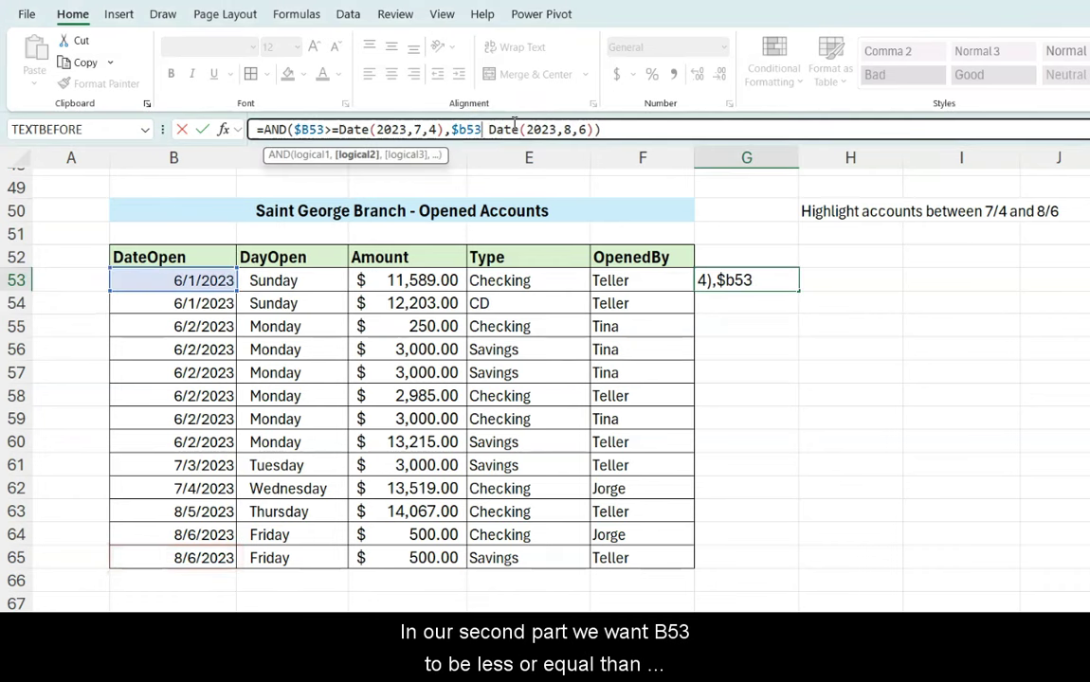
type("<")
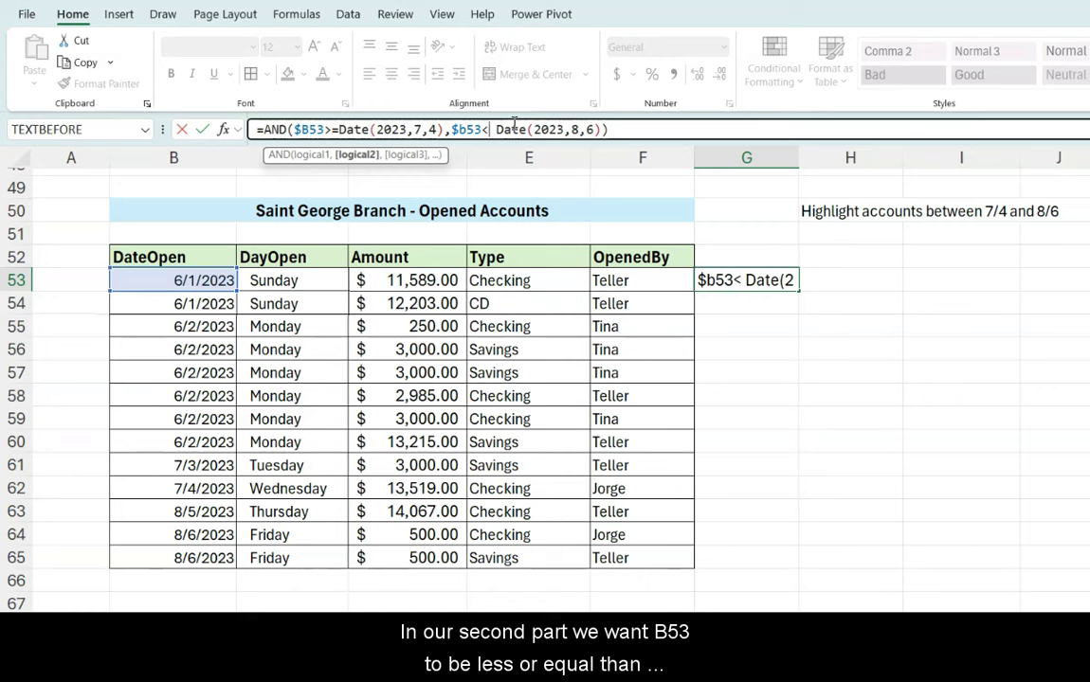
type("=")
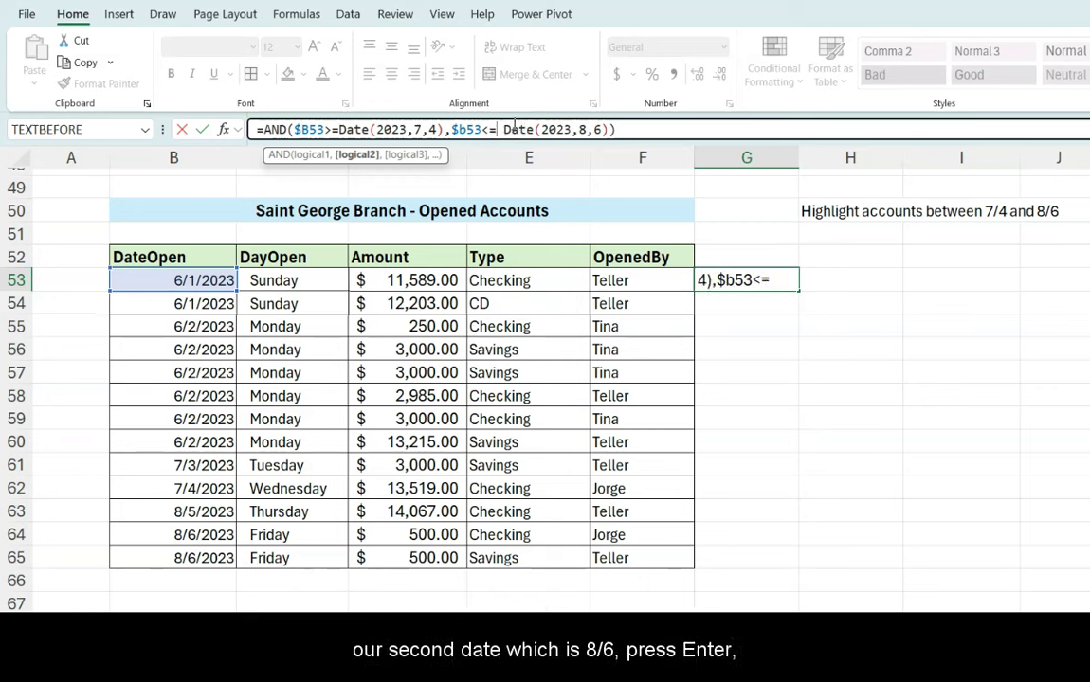
key("Delete")
left_click(670, 127)
key("Return")
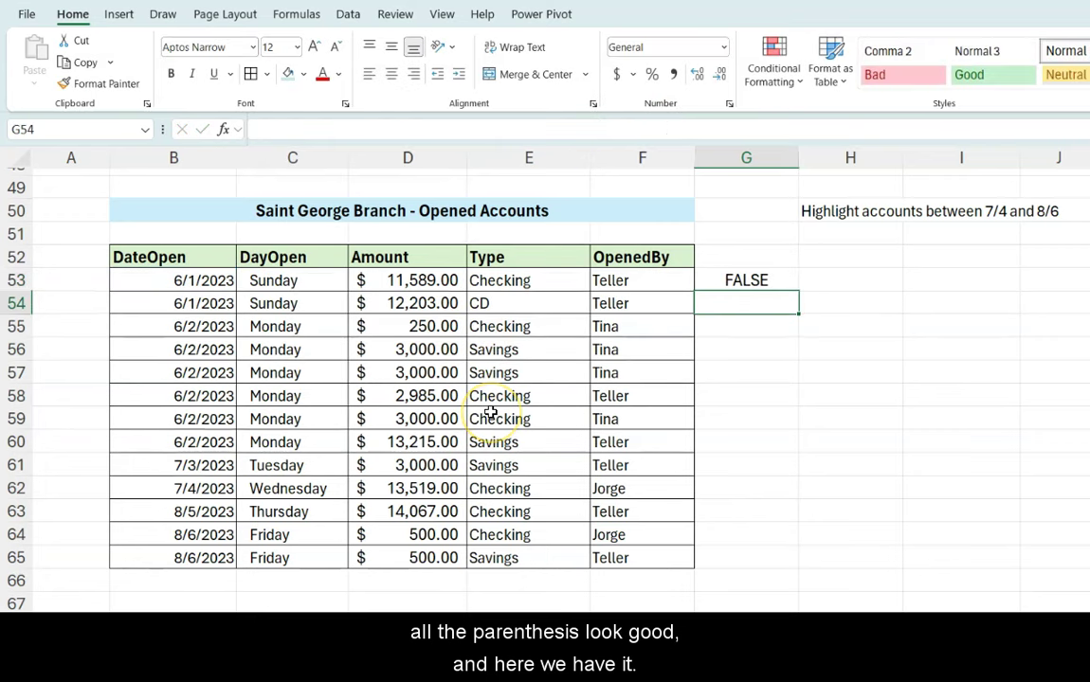
- Fill the G53 AND formula down to G65 and select rows B62:G65, which show TRUE
left_click(783, 280)
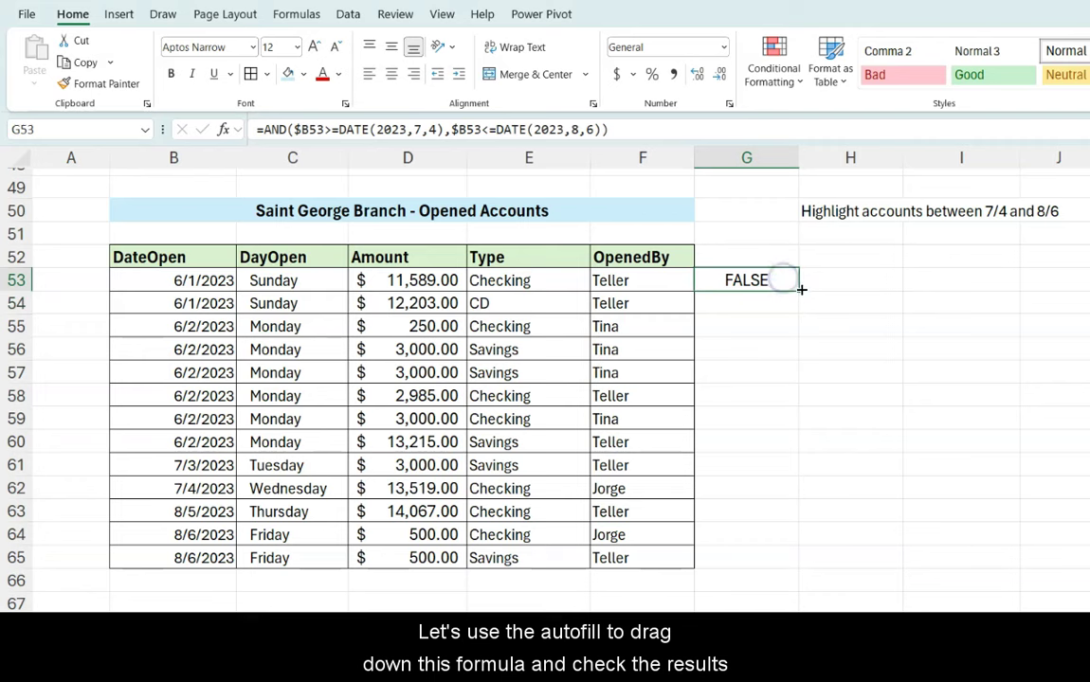
left_click_drag(800, 289, 768, 558)
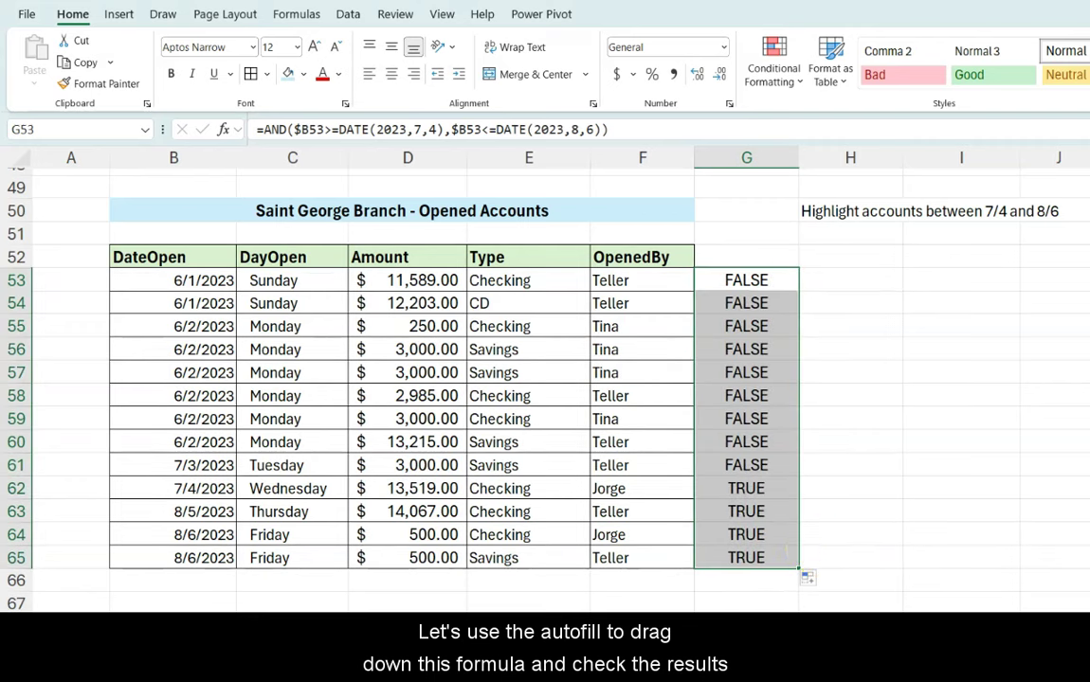
left_click(725, 489)
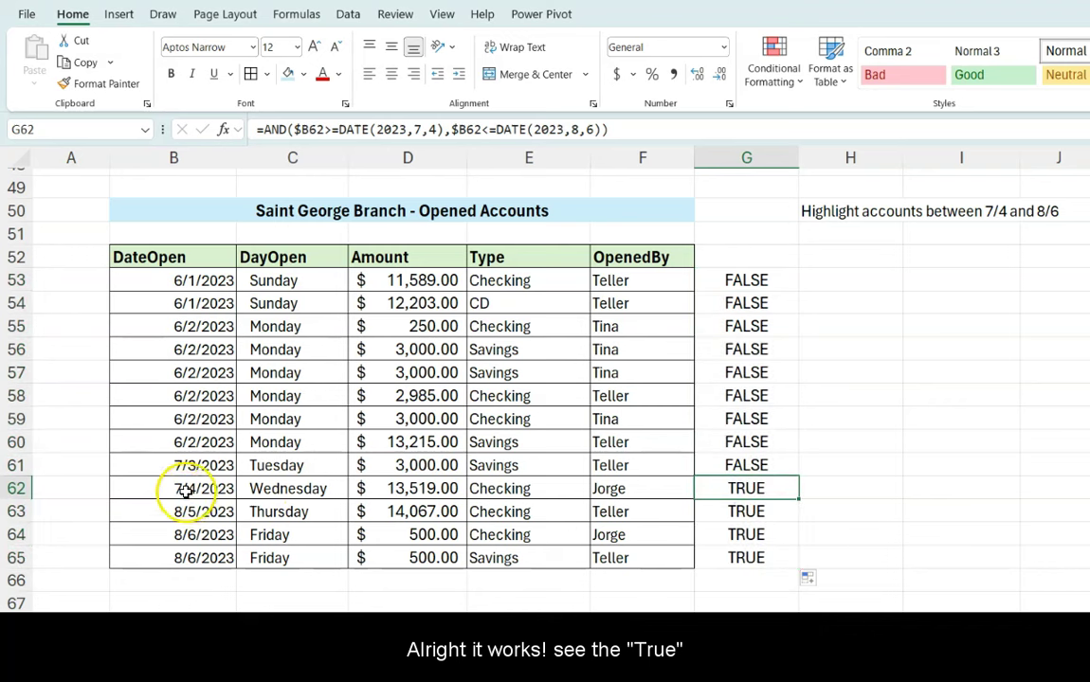
left_click_drag(185, 489, 725, 556)
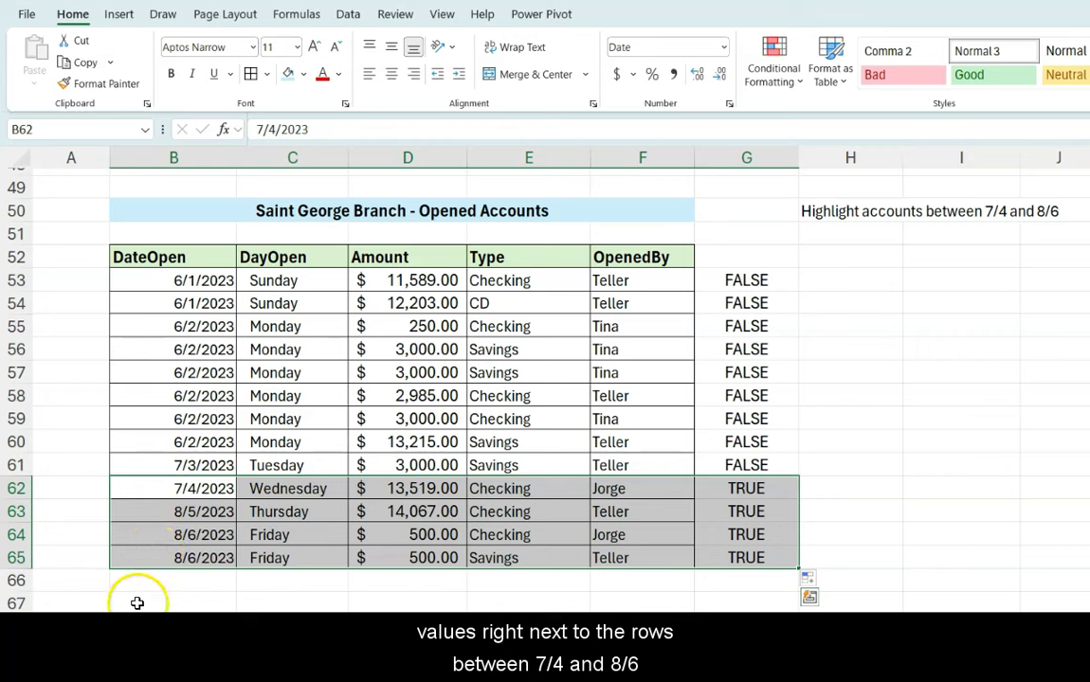
- Copy the AND date formula text from G53's formula bar without changing the cell
left_click(755, 280)
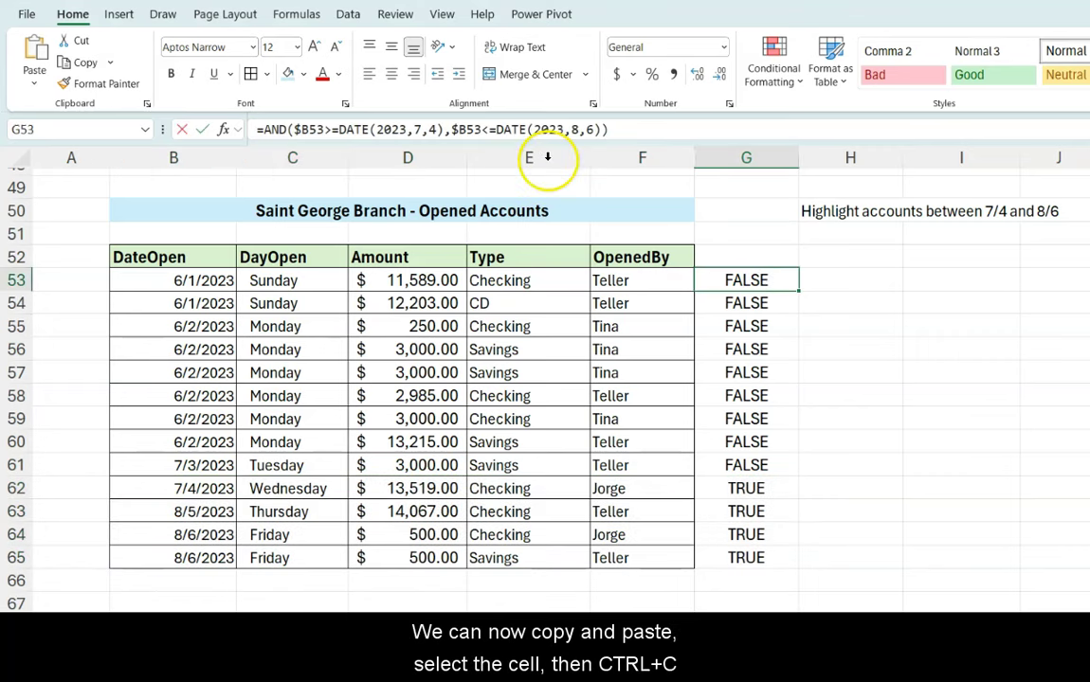
left_click(652, 130)
left_click_drag(652, 131, 253, 130)
key("ctrl+c")
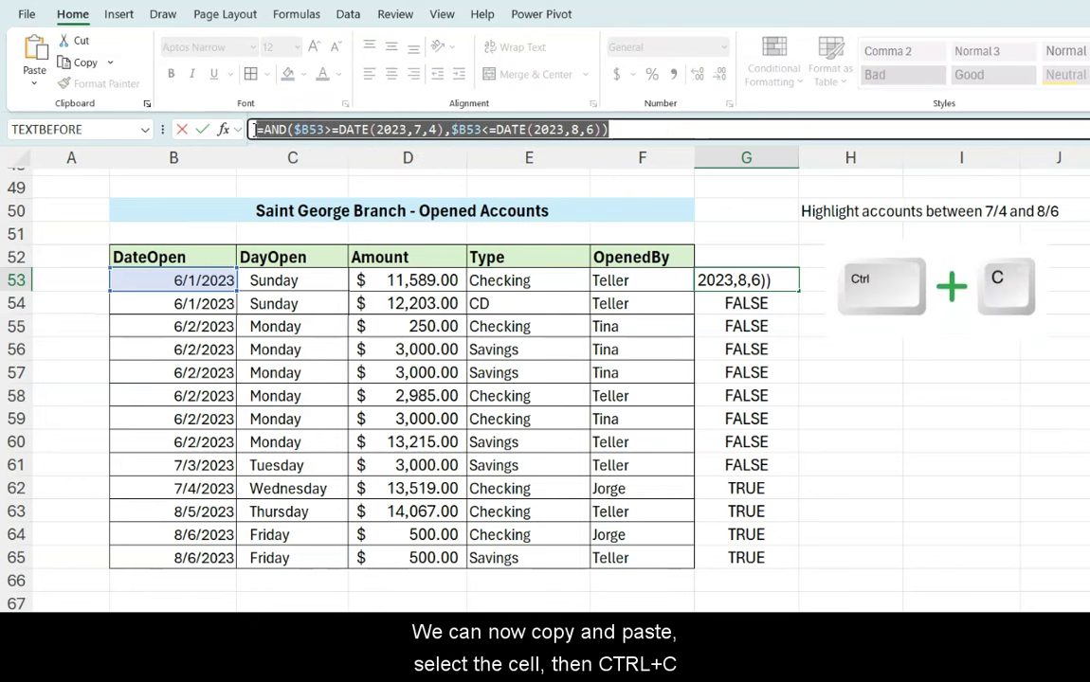
key("Escape")
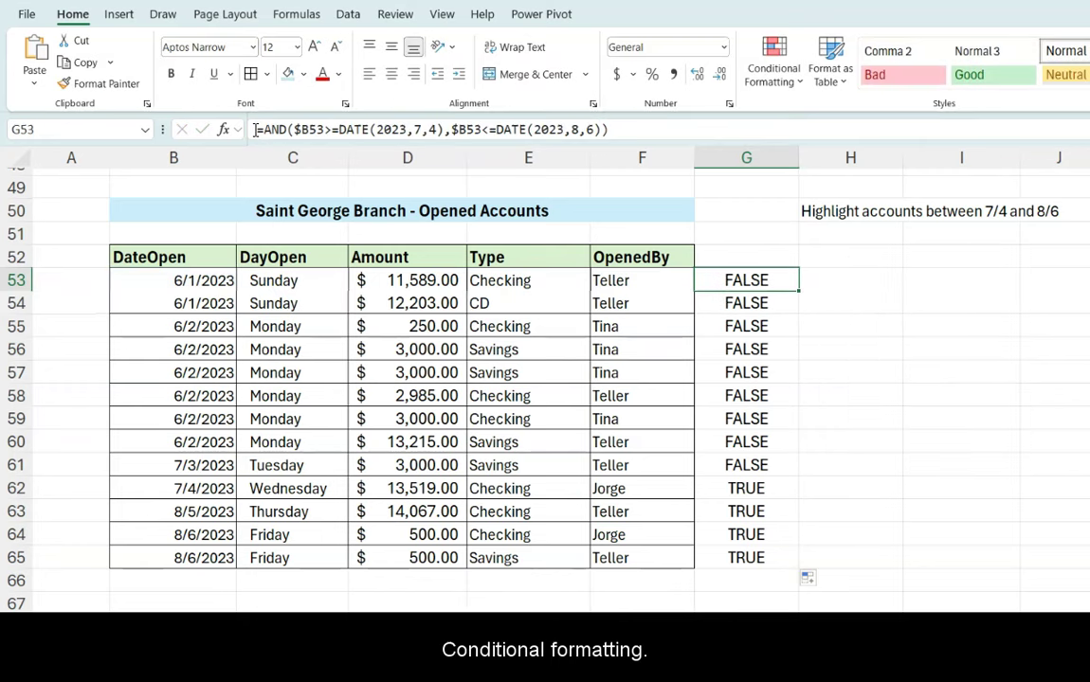
- Create a formula-based conditional formatting rule from the pasted AND formula with a green fill
left_click(775, 76)
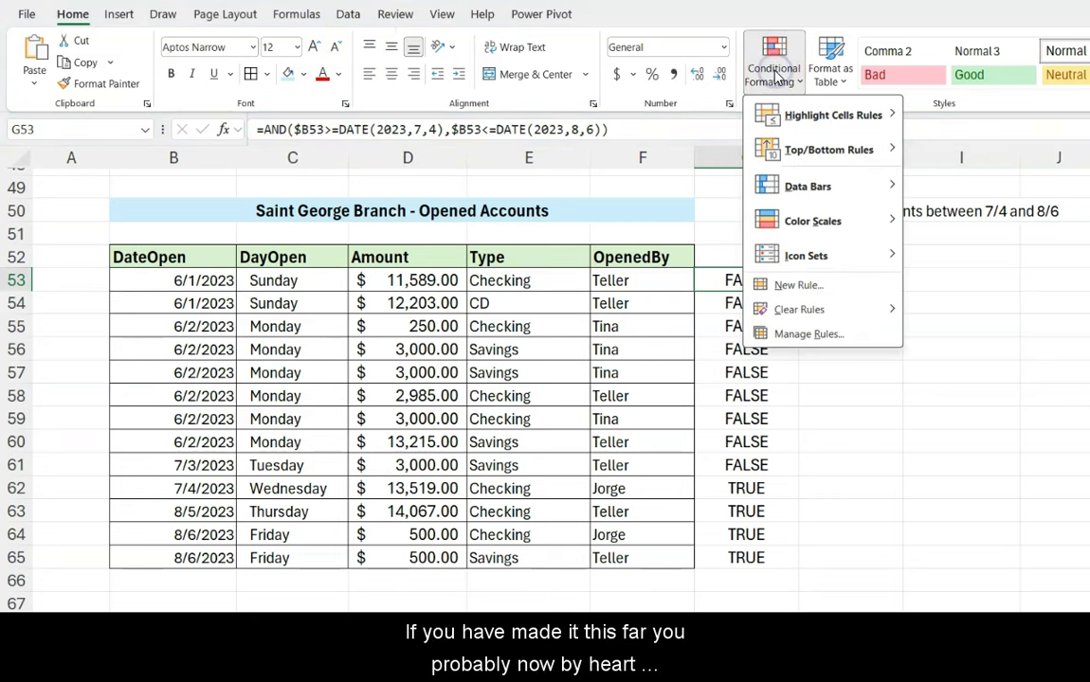
left_click(796, 284)
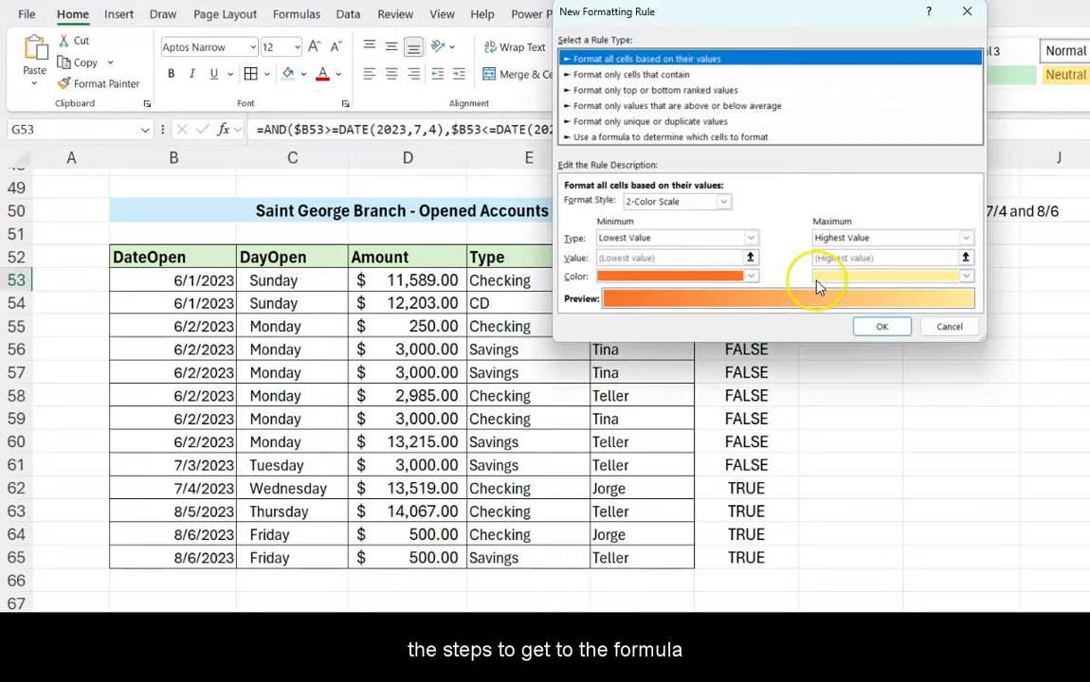
left_click(627, 136)
left_click(661, 205)
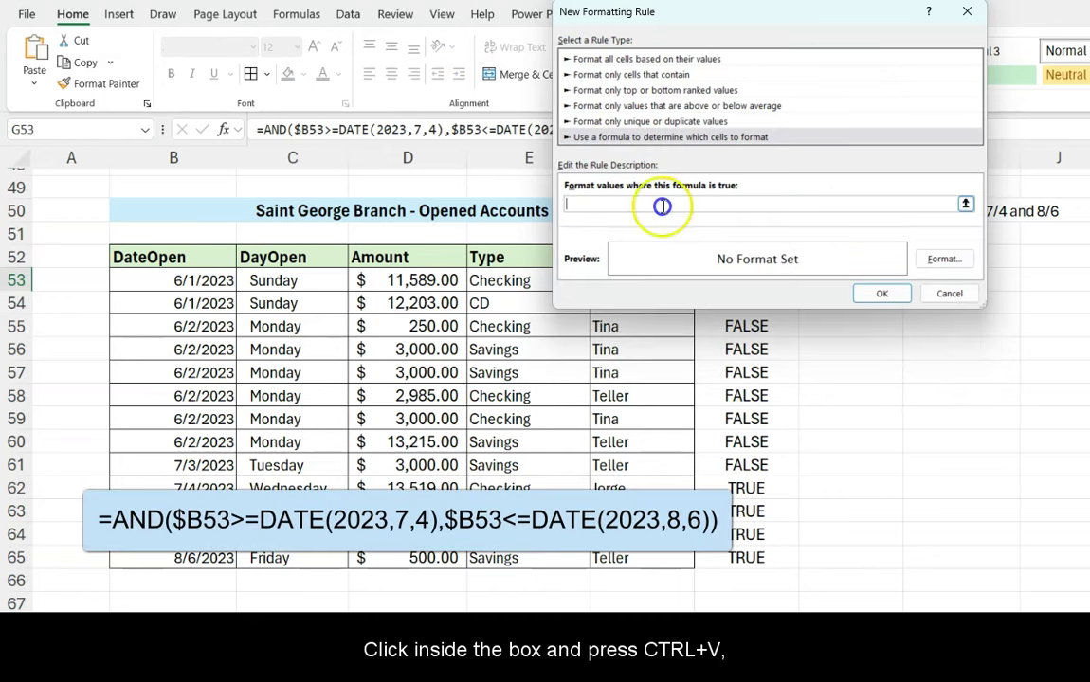
key("ctrl+v")
left_click(943, 254)
left_click(632, 163)
left_click(867, 400)
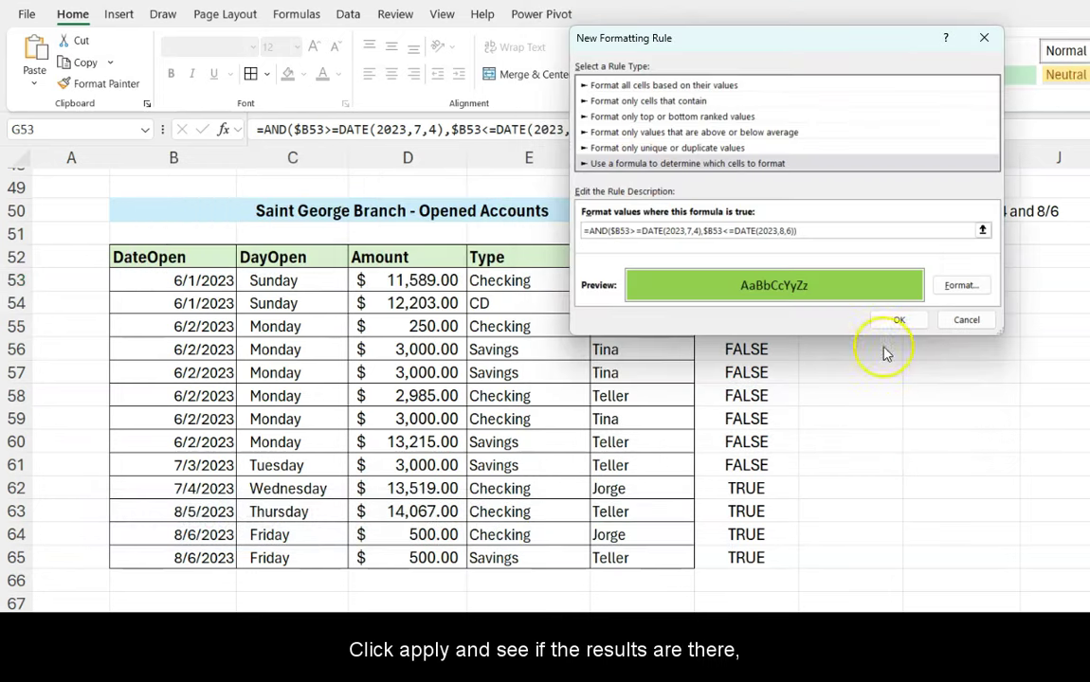
- Change the green rule's Applies to range from $G$53 to B53:F65, apply it, and close the manager
left_click(894, 321)
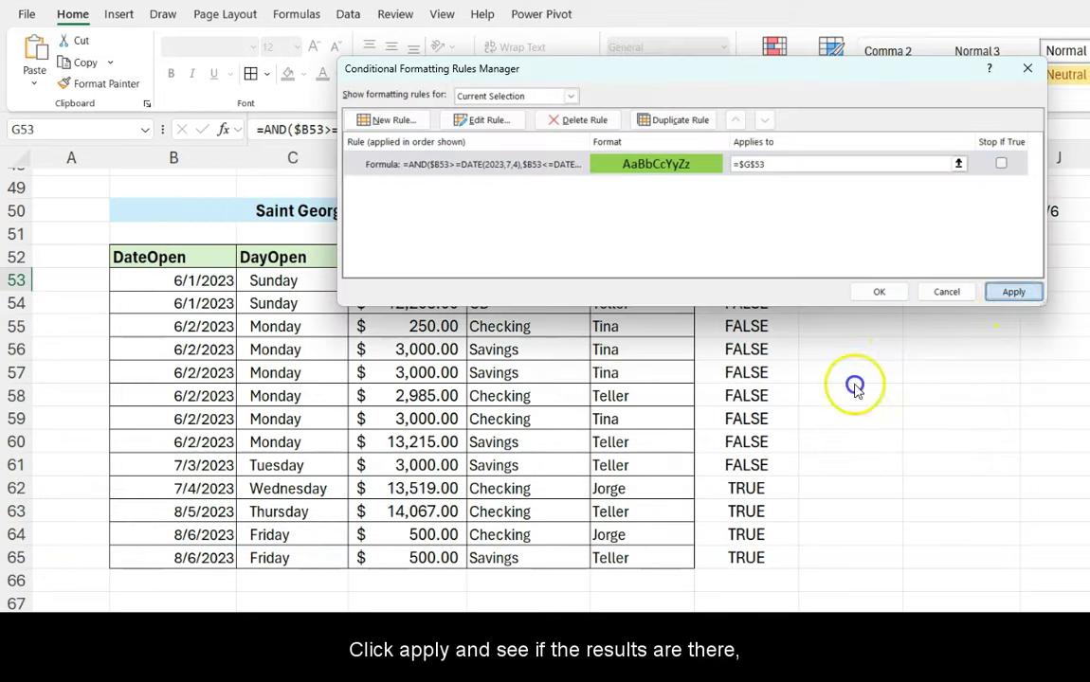
left_click(1010, 295)
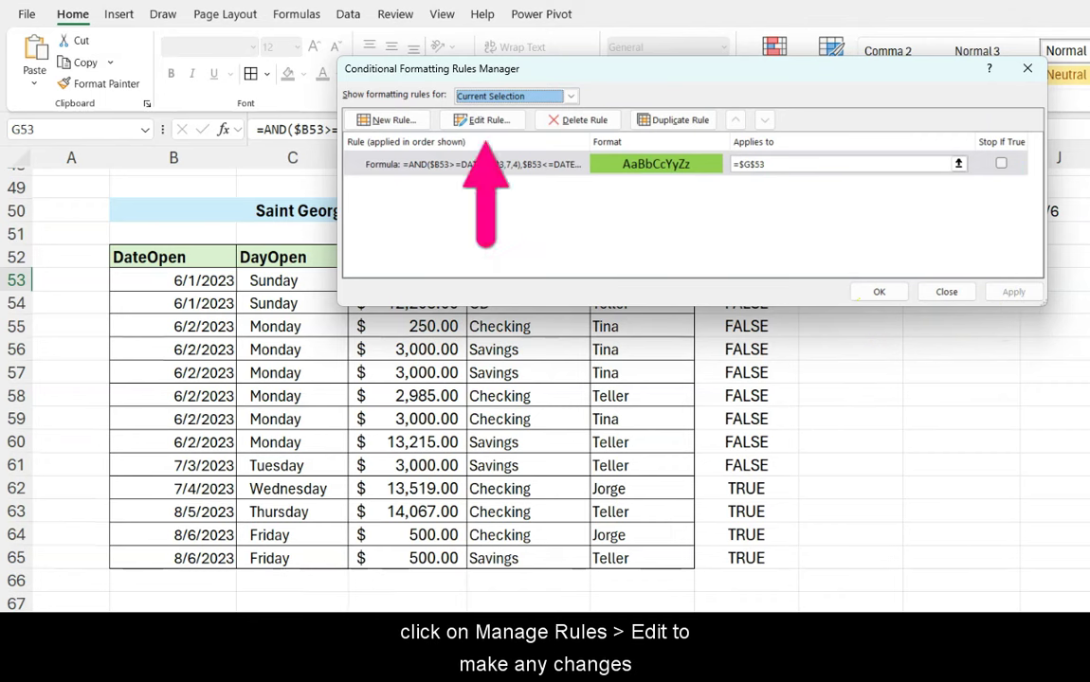
left_click(958, 164)
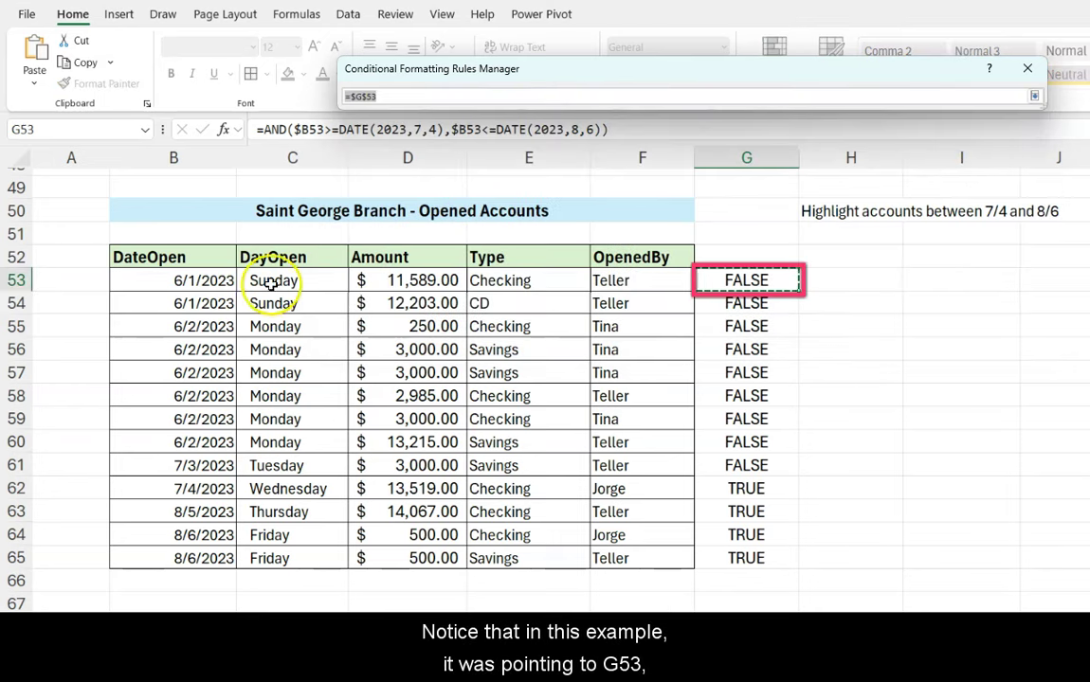
left_click_drag(166, 276, 627, 557)
key("Return")
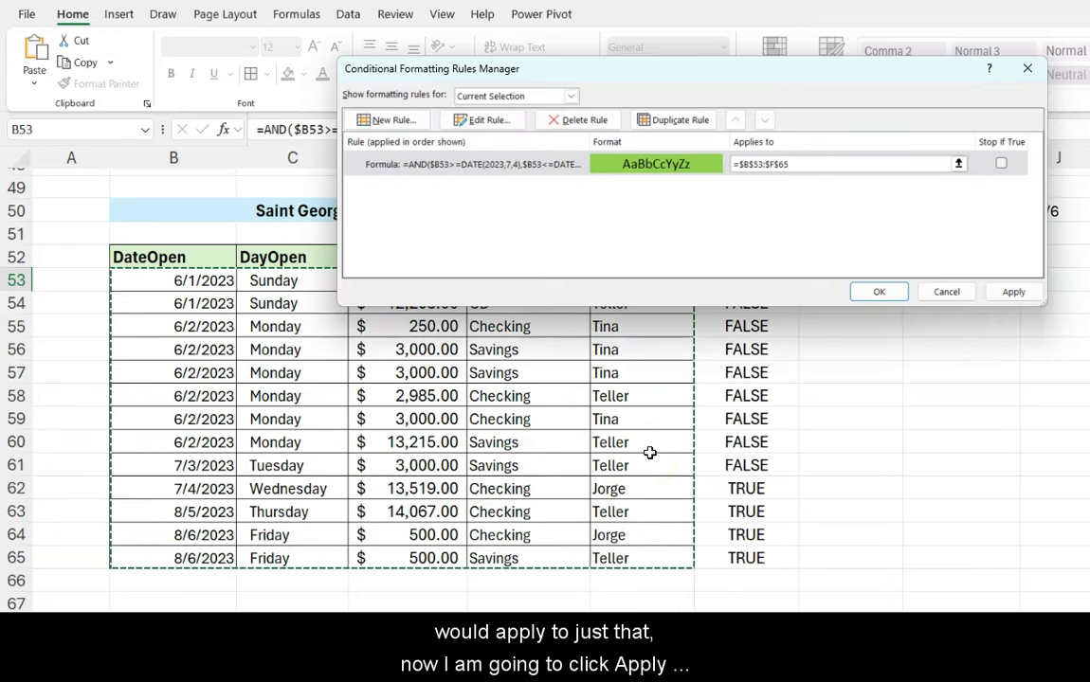
left_click(1010, 291)
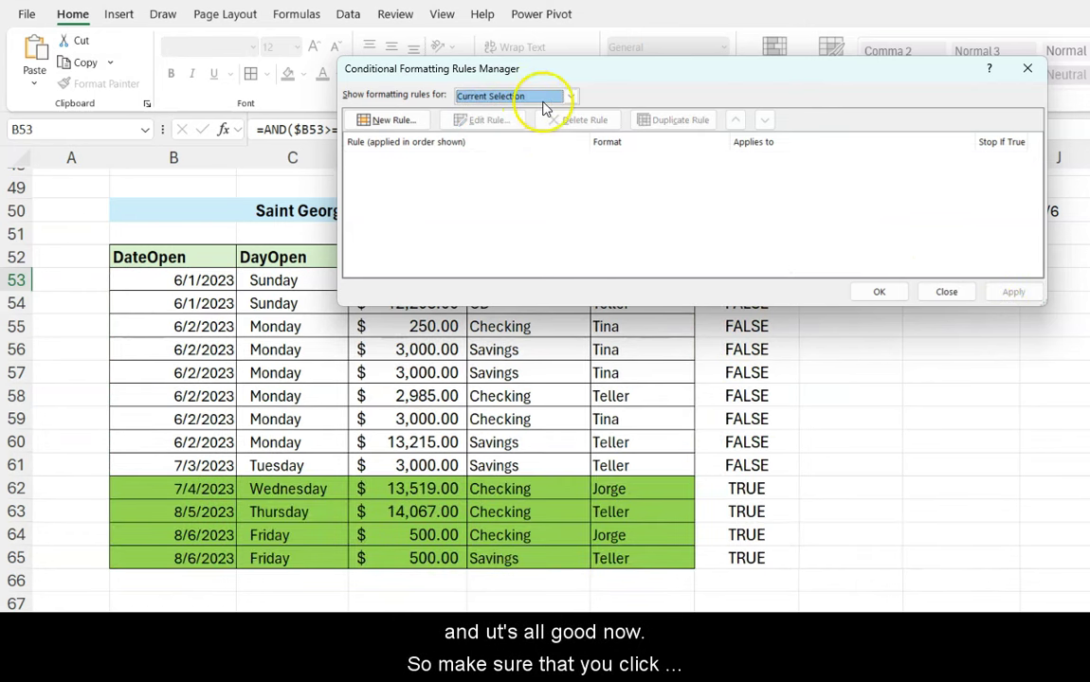
left_click(878, 296)
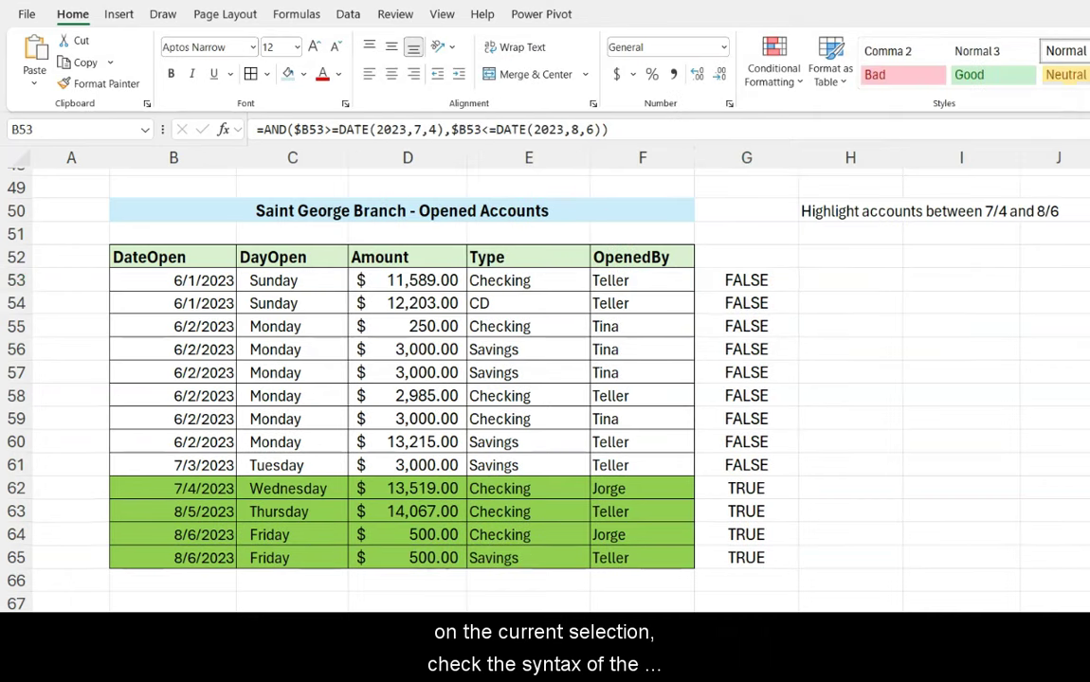